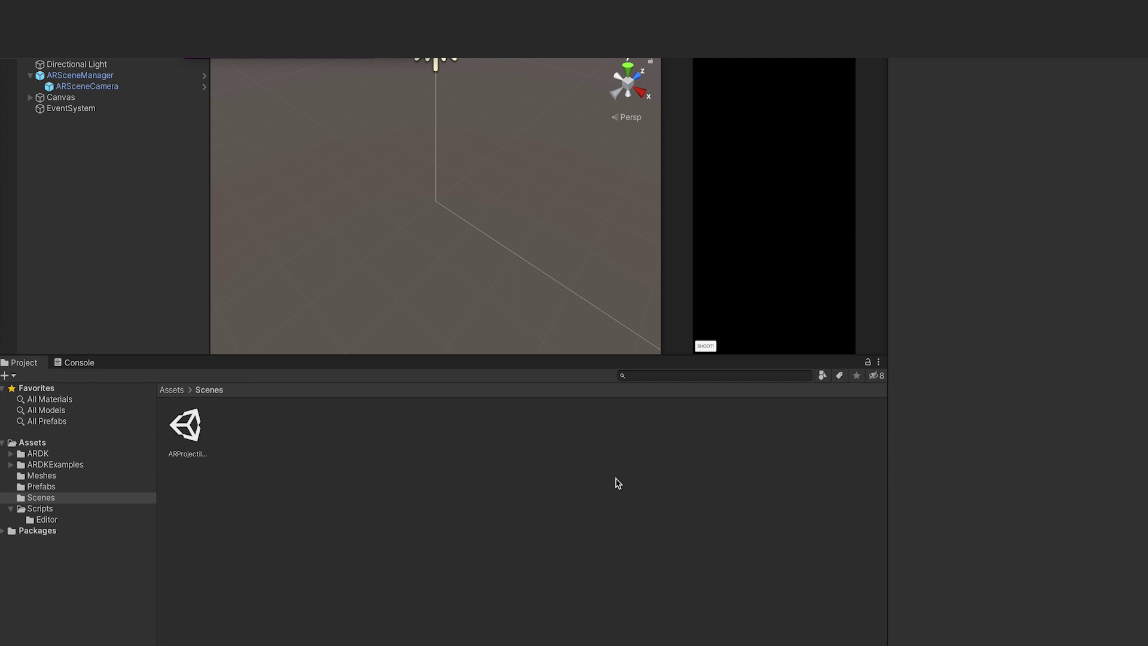
- Review the components of the Directional Light, ARSceneManager and Canvas objects in the ARProjectiles scene
left_click(113, 64)
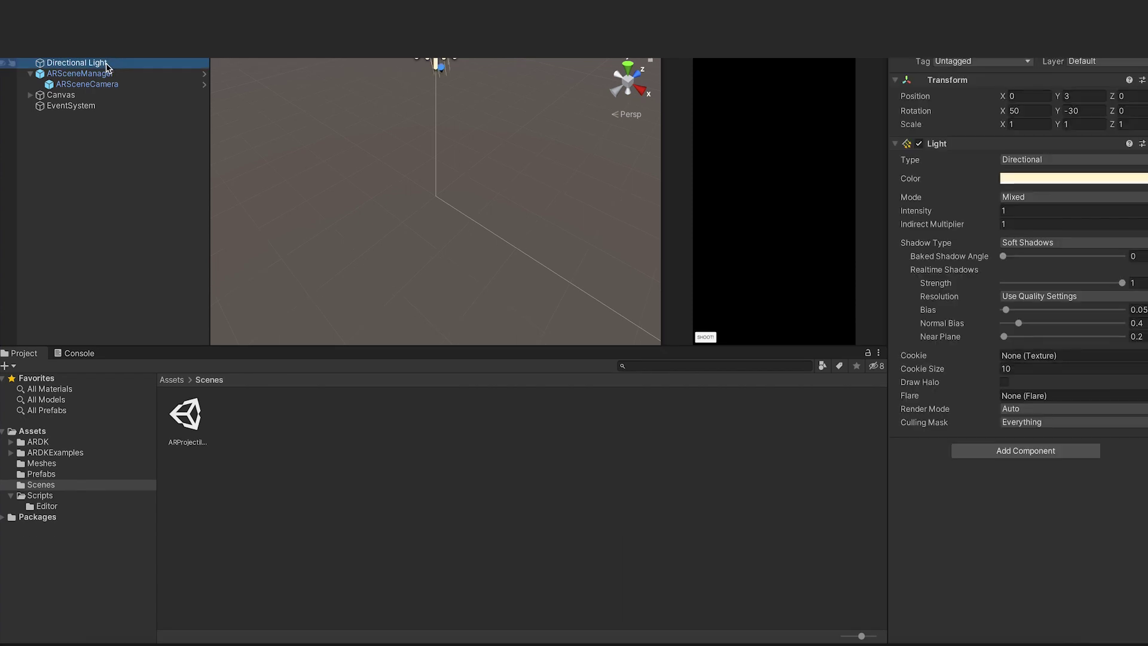
left_click(102, 74)
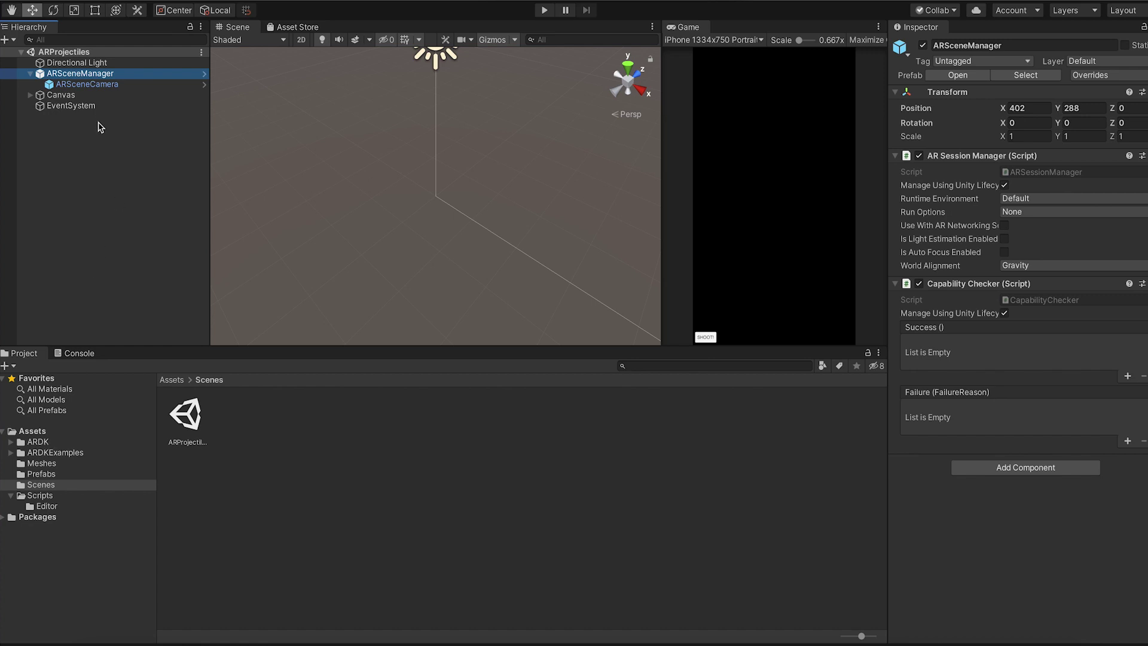
left_click(61, 95)
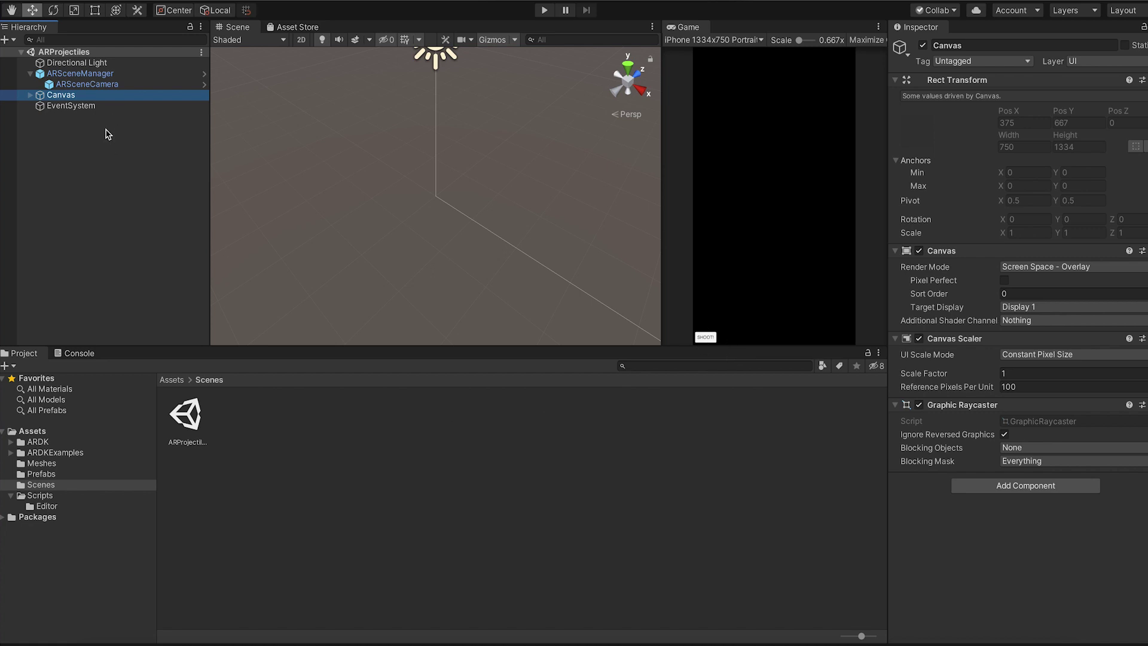
- Attach the ShootProjectiles script from the Scripts folder to the ARSceneCamera object
left_click(106, 86)
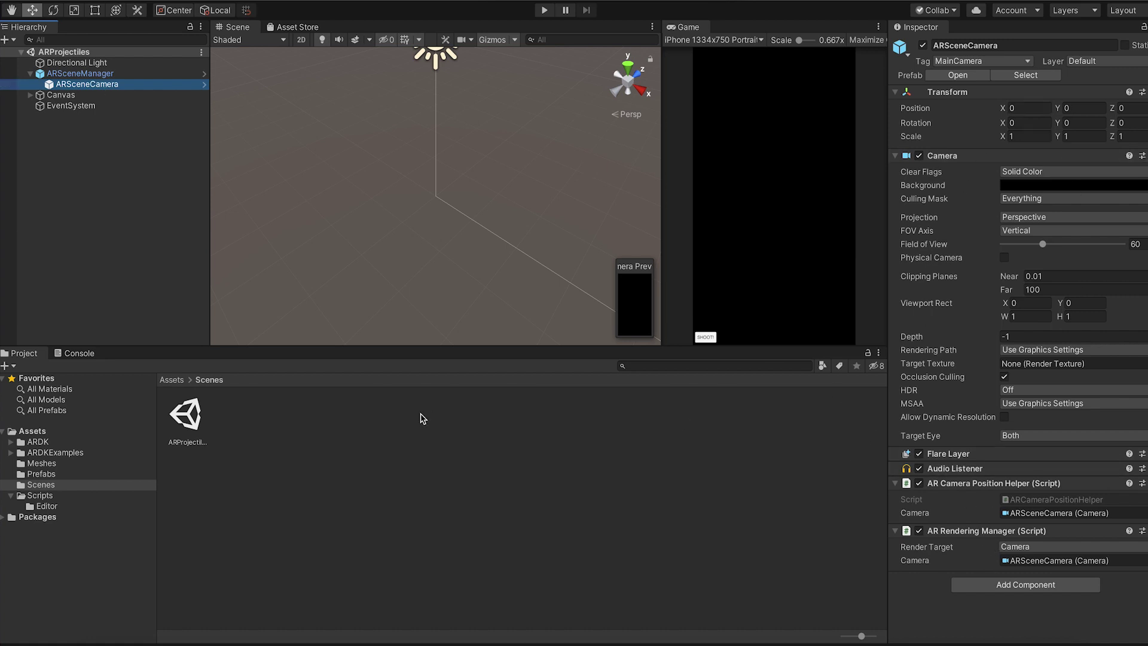
left_click(48, 497)
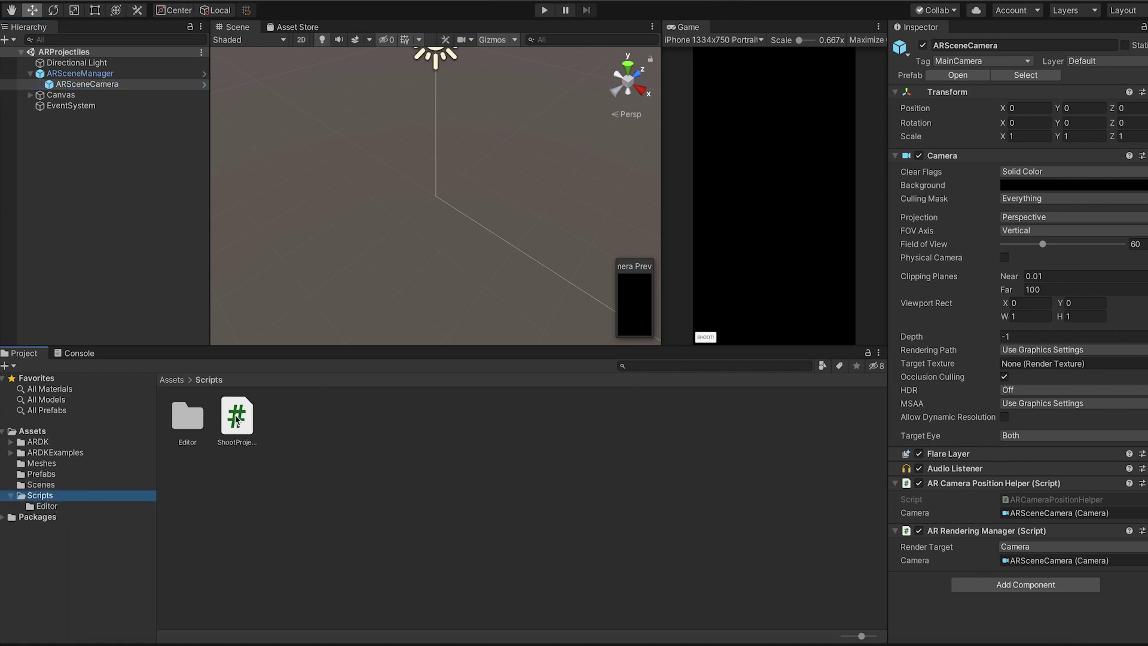
left_click_drag(238, 421, 970, 579)
scroll(1040, 571, "down", 2)
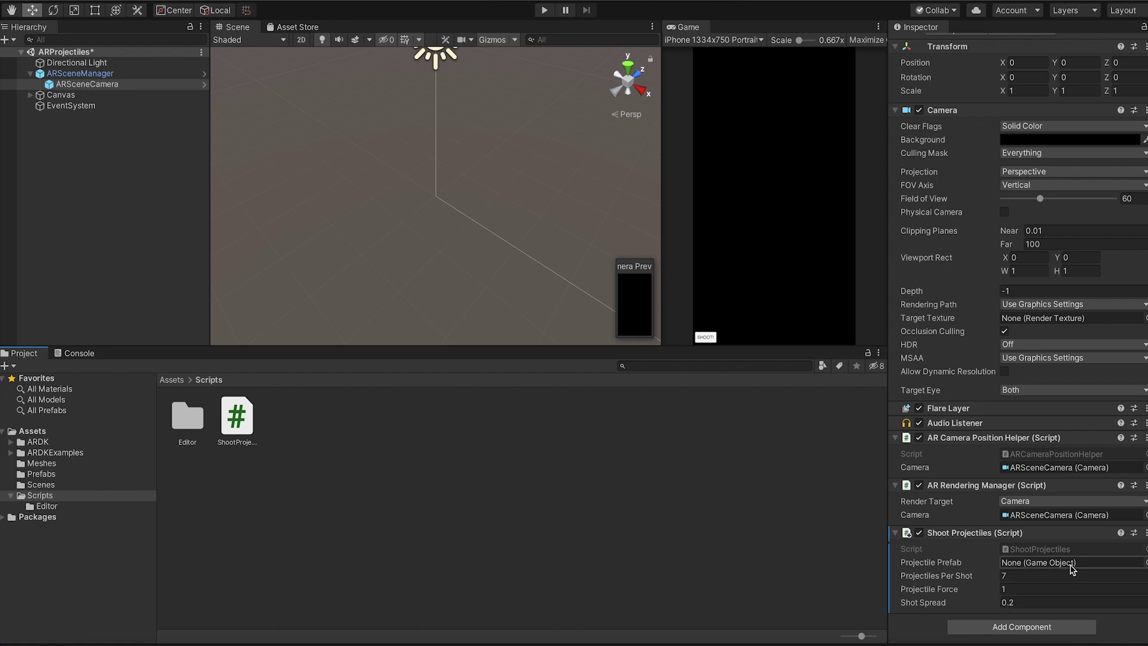
- Assign the SmallYeti prefab from the project assets as the Projectile Prefab of the Shoot Projectiles component
left_click(1143, 562)
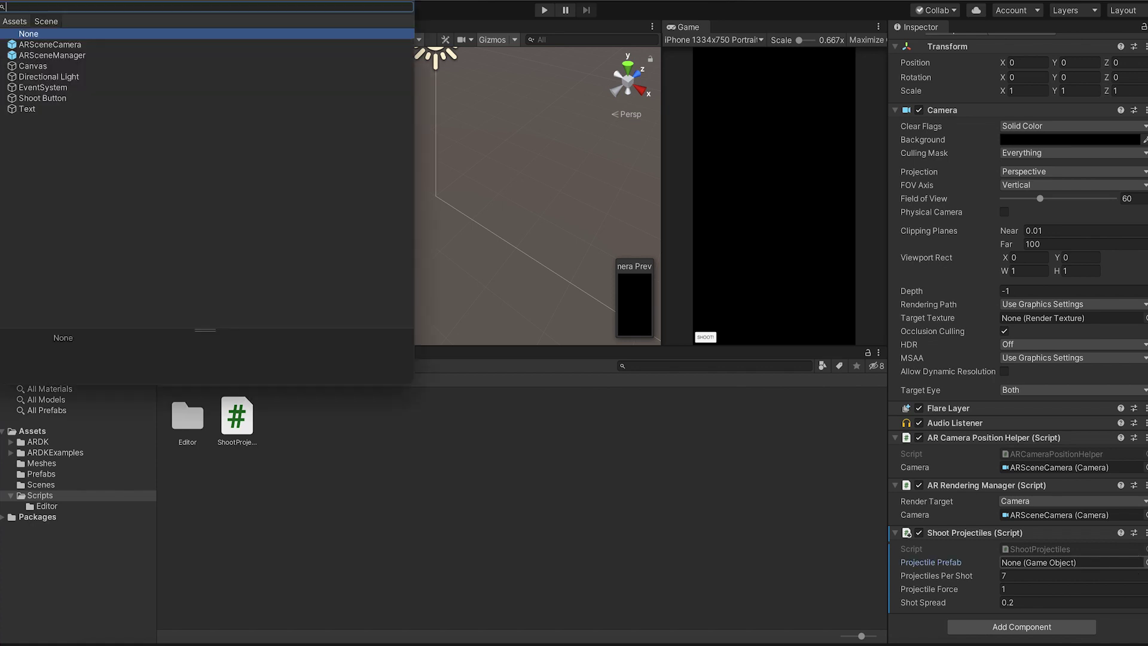
left_click_drag(171, 1, 472, 176)
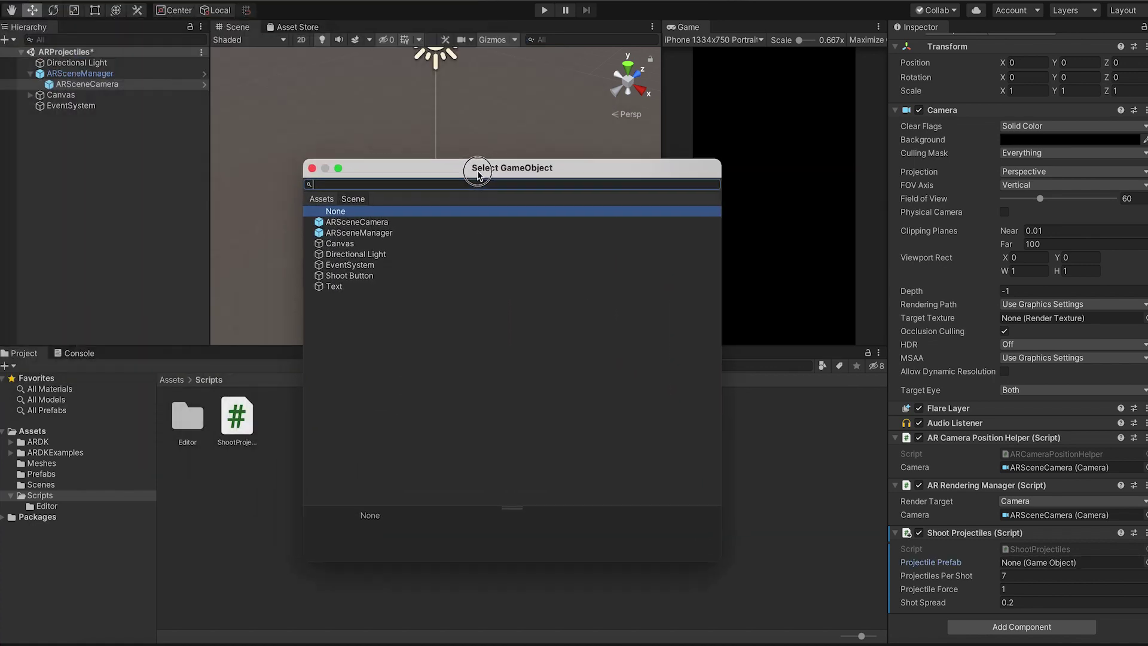
left_click(327, 201)
scroll(552, 337, "down", 5)
left_click(384, 413)
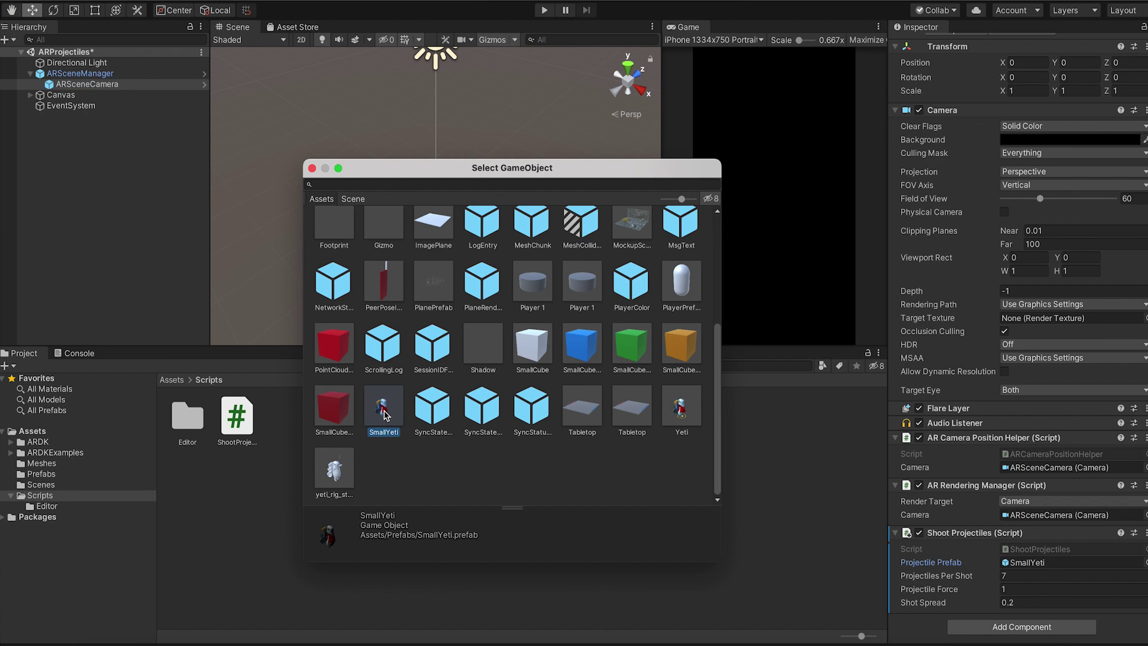
double_click(384, 413)
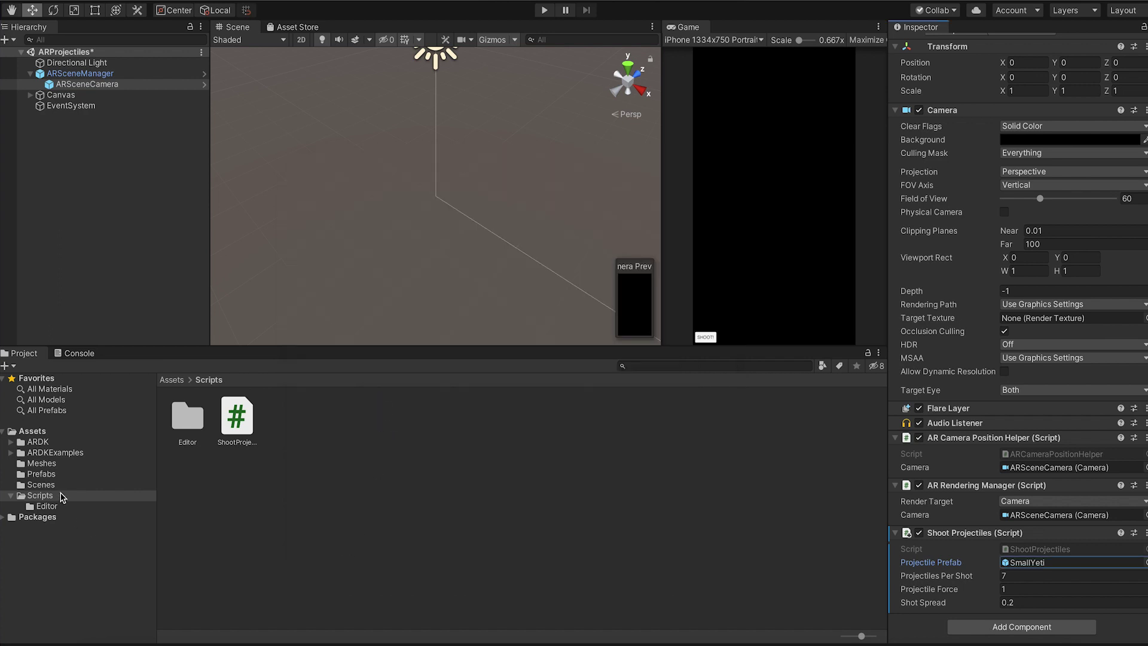
- Examine the SmallYeti prefab's model, Capsule Collider and Rigidbody, and recheck the Shoot Projectiles settings on ARSceneCamera back in the scene
left_click(49, 476)
left_click(286, 419)
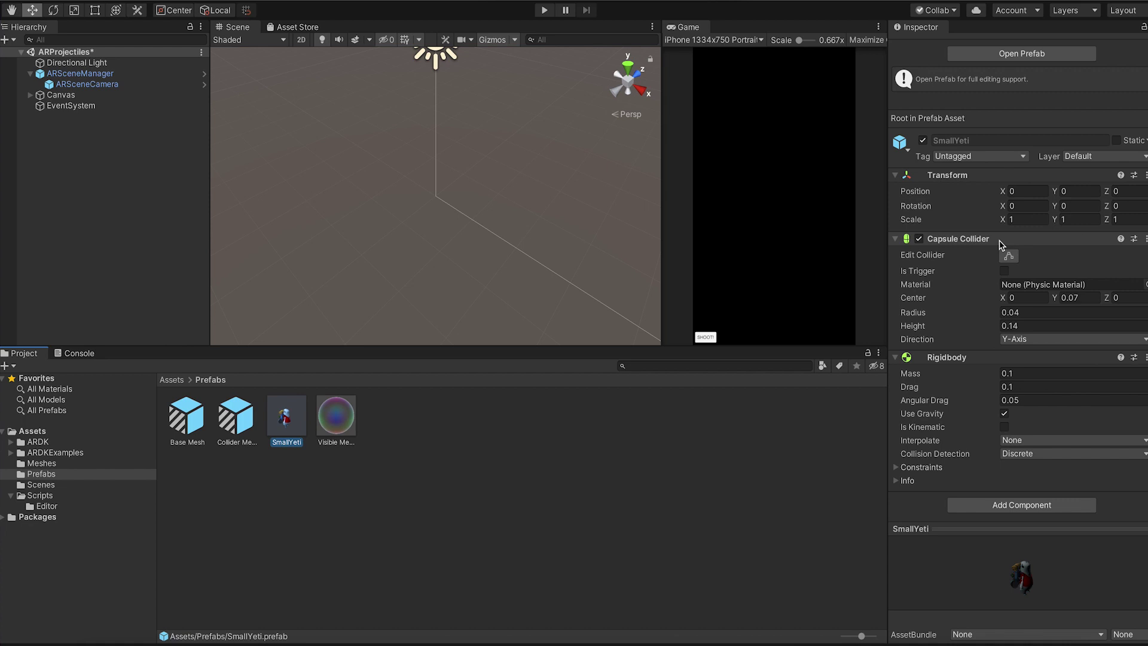
double_click(286, 415)
left_click_drag(512, 240, 485, 196, "alt")
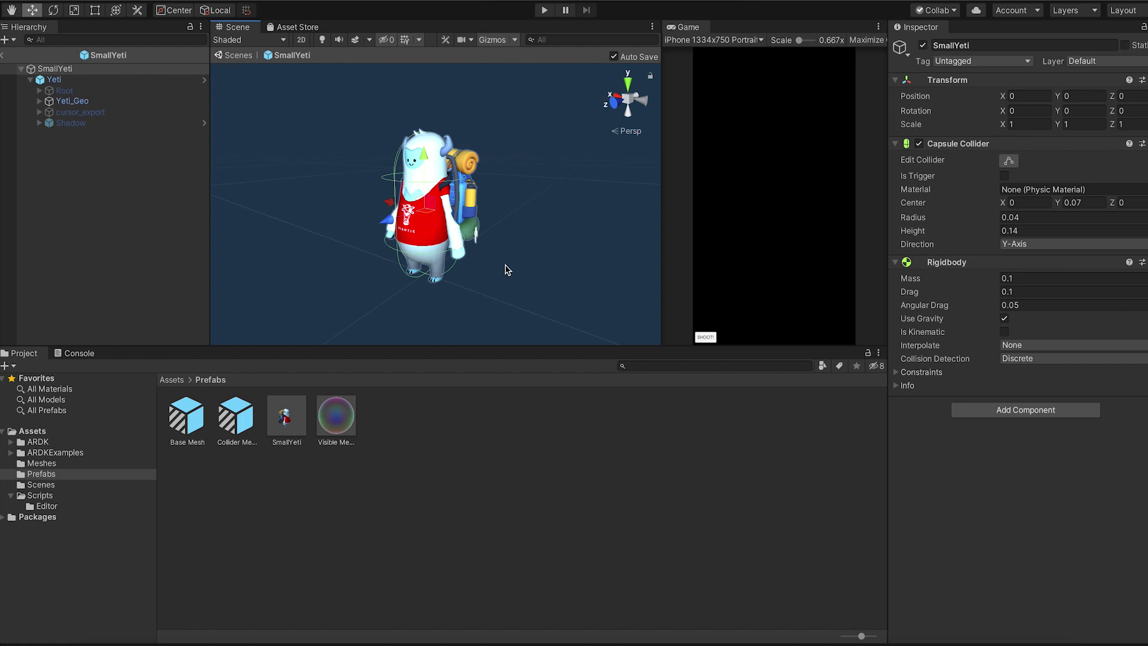
left_click_drag(460, 281, 461, 313, "alt")
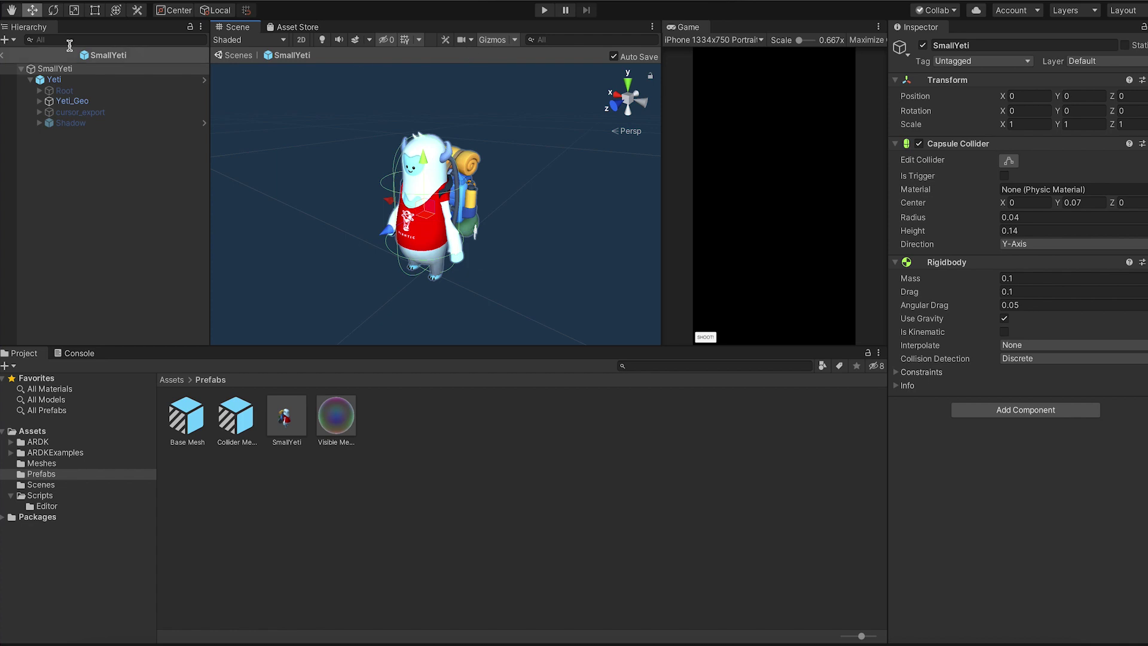
left_click(3, 54)
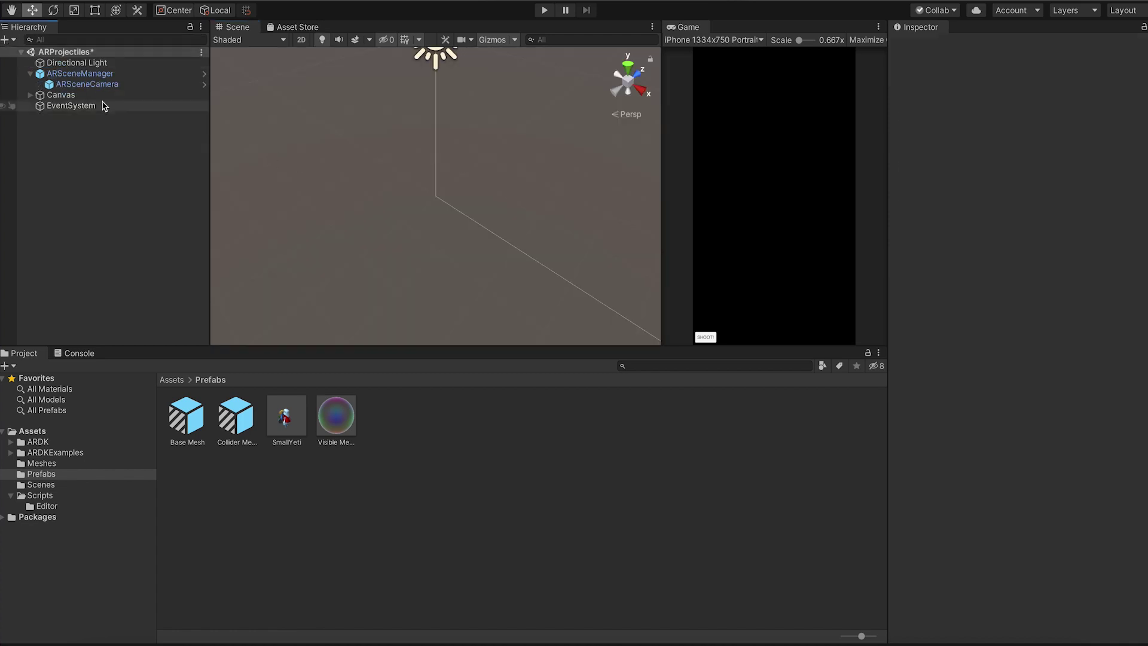
left_click(96, 89)
scroll(1019, 571, "down", 2)
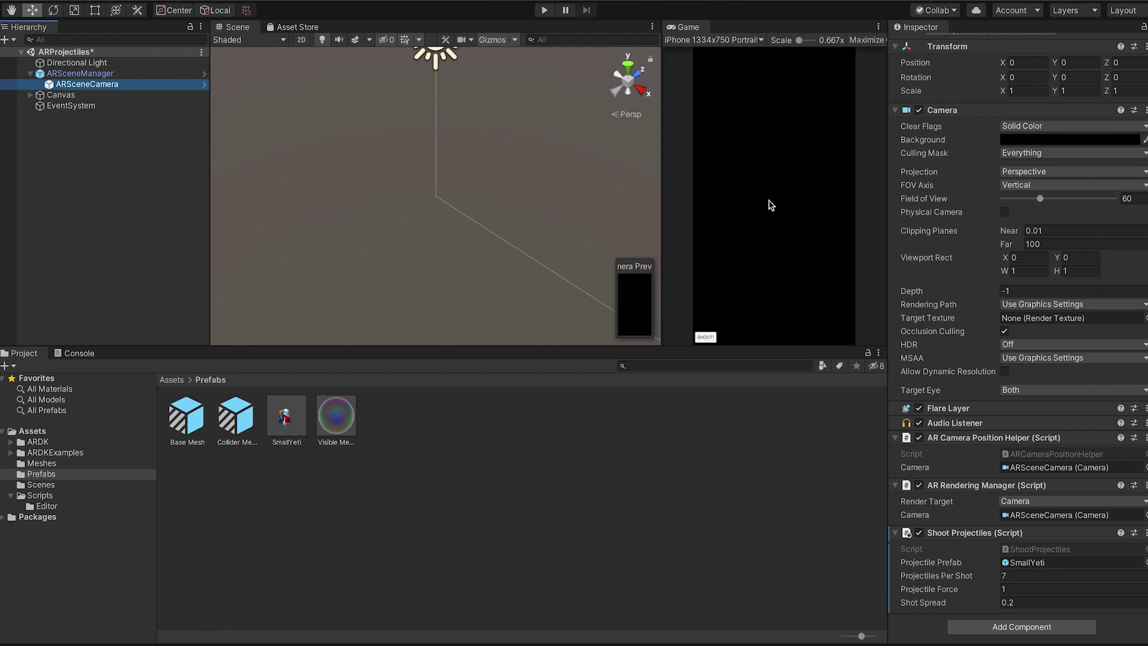
- Make the Shoot Button's On Click event call ShootProjectiles.Shoot on ARSceneCamera
left_click(31, 95)
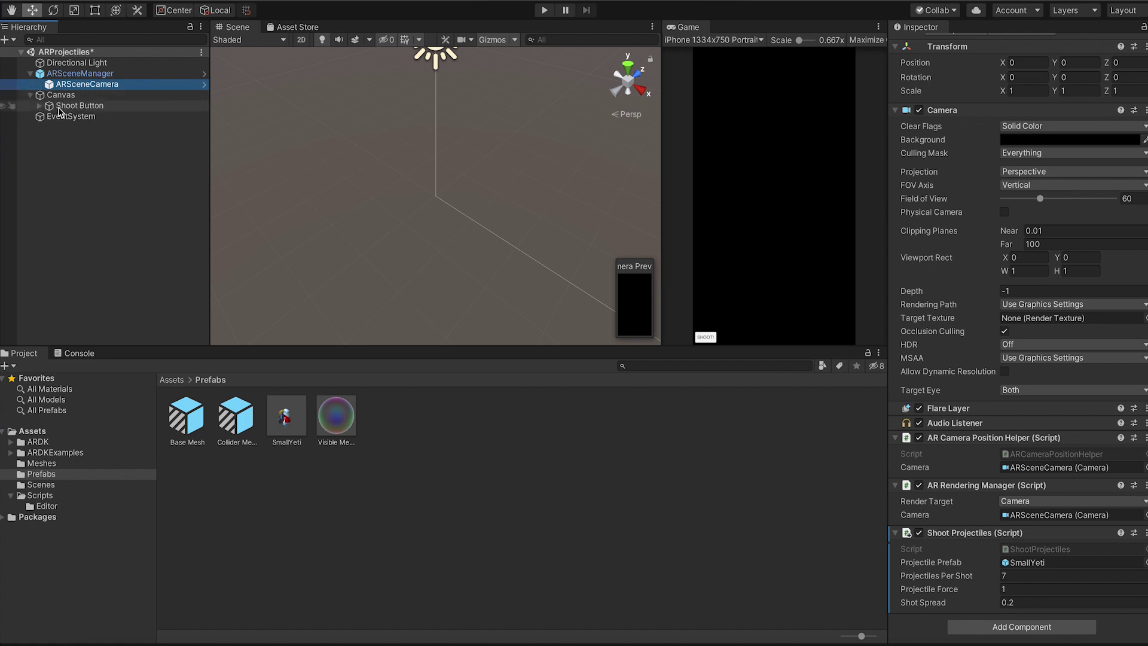
left_click(64, 108)
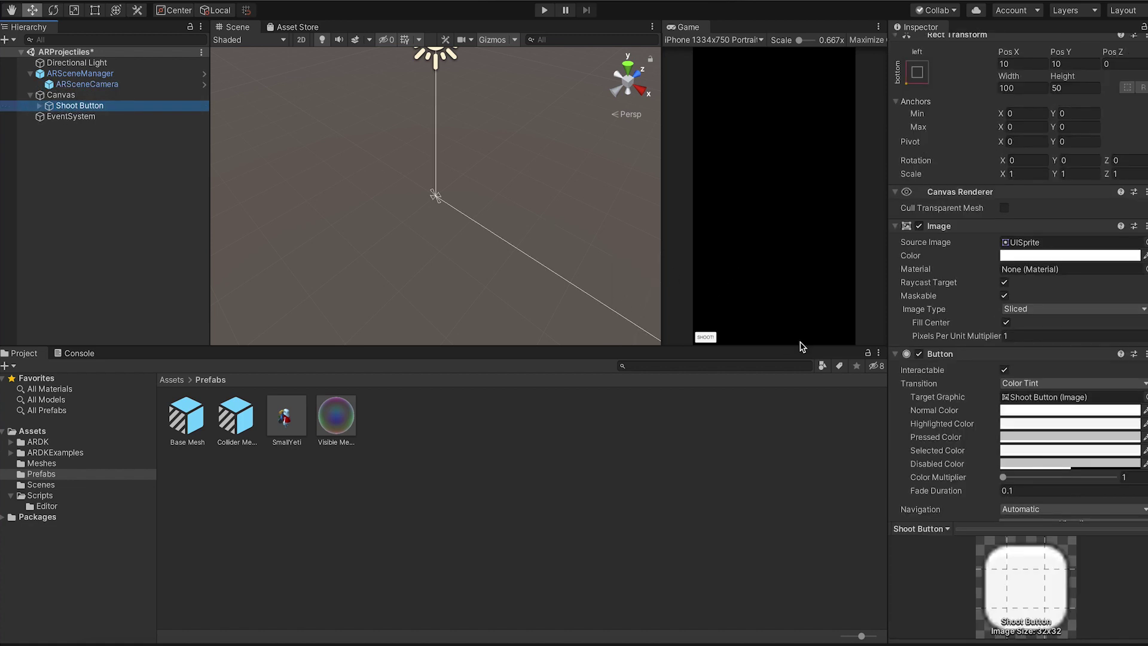
scroll(1084, 442, "down", 5)
left_click(107, 87)
left_click_drag(108, 87, 932, 422)
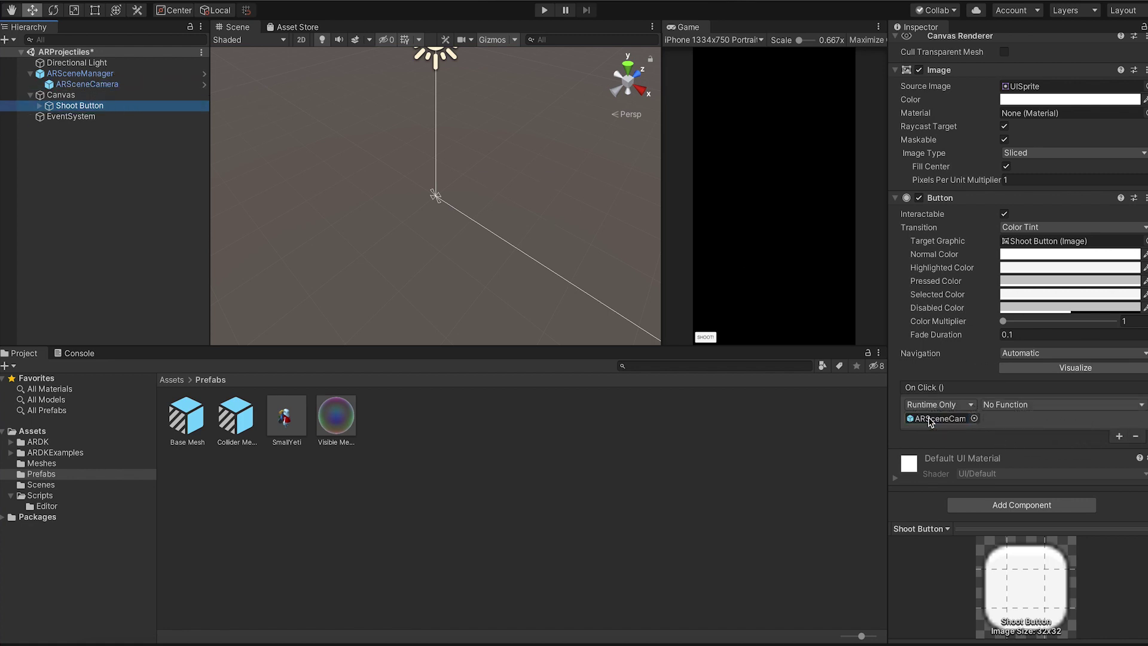
left_click(1026, 405)
mouse_move(1033, 538)
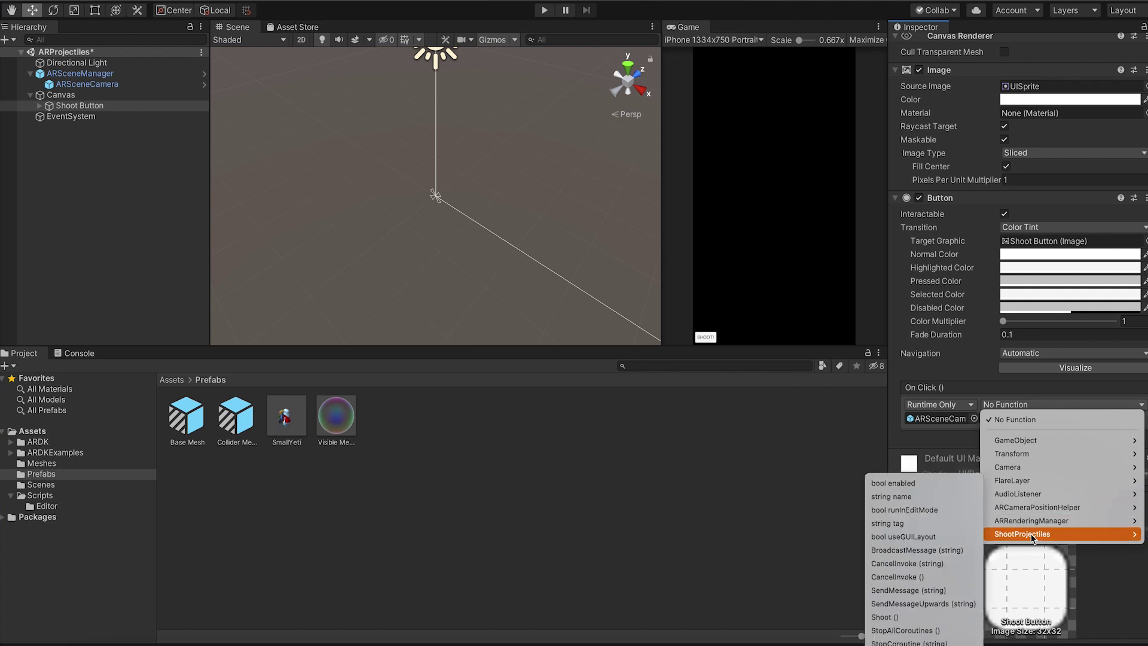
left_click(913, 620)
- Playtest the scene by firing the Shoot button repeatedly, and stop play mode
left_click(544, 11)
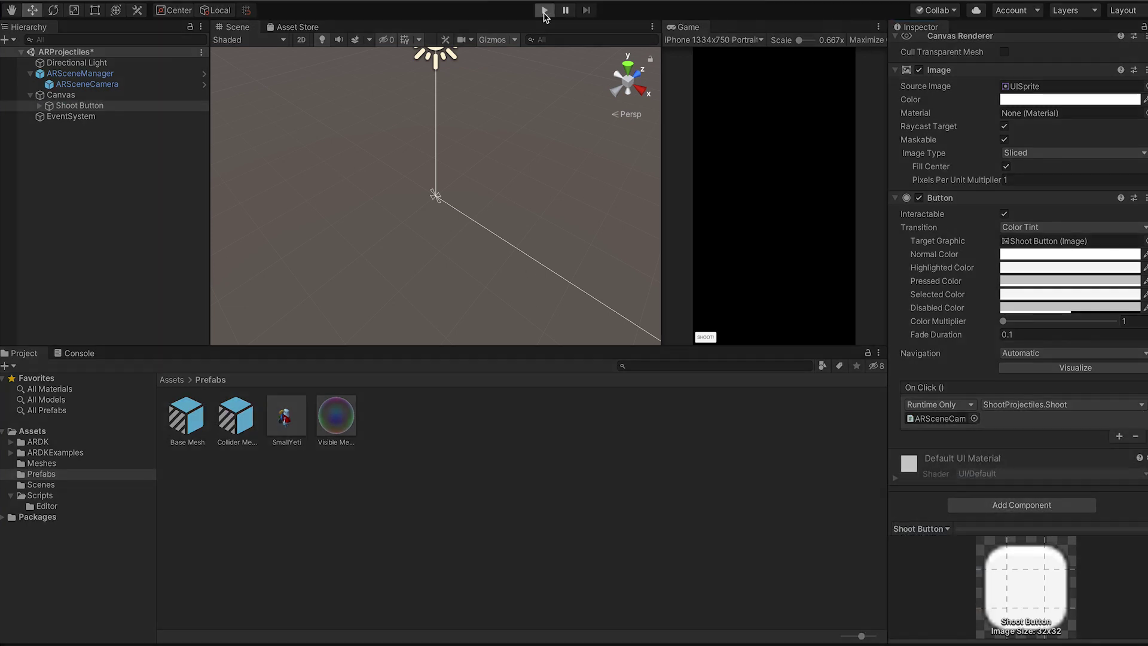
left_click(706, 338)
left_click(706, 337)
left_click(706, 338)
left_click(706, 338)
left_click(708, 342)
left_click(708, 342)
left_click(708, 343)
left_click(708, 342)
left_click(544, 10)
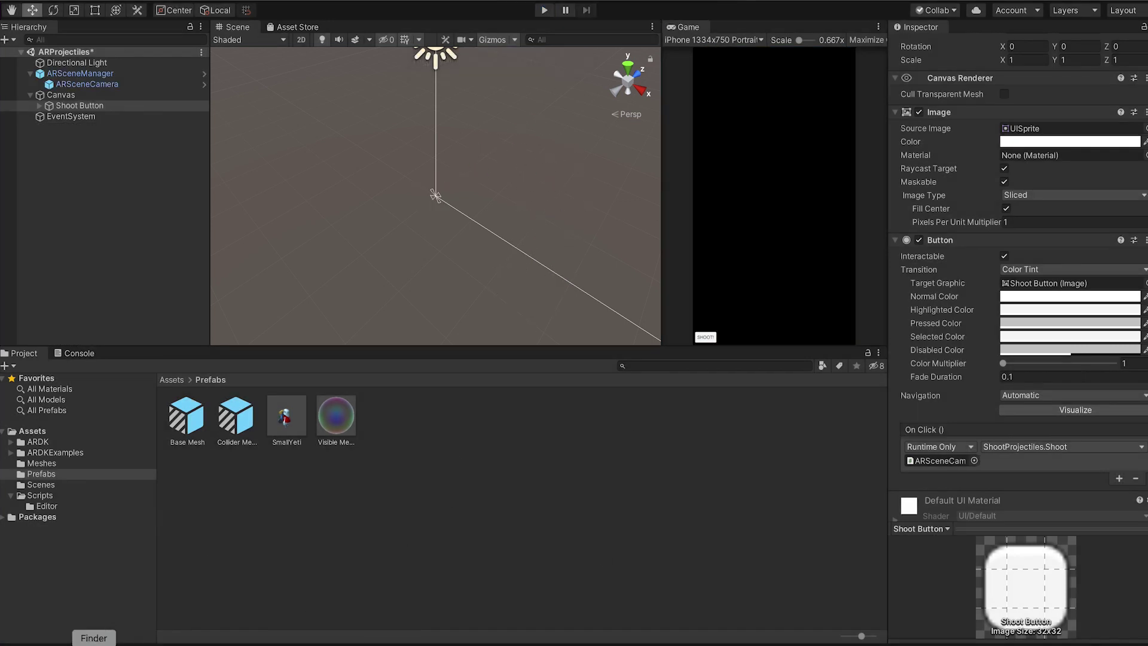
left_click(93, 644)
double_click(461, 223)
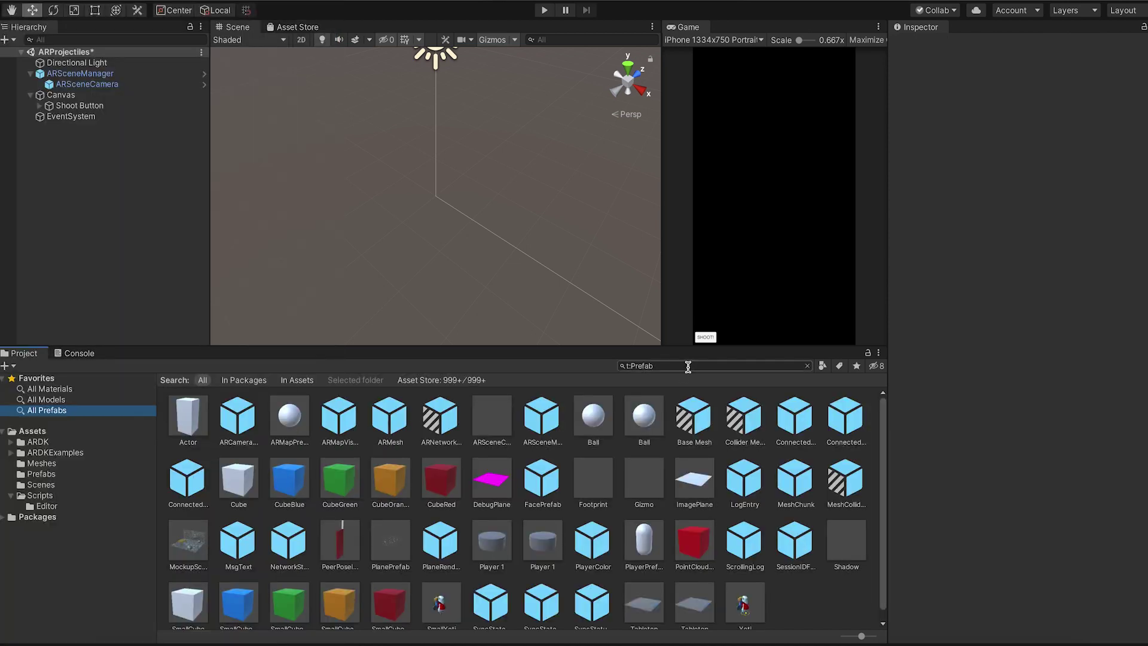
- Search all prefabs for "armesh" and add the ARMesh prefab to the scene hierarchy
left_click(687, 366)
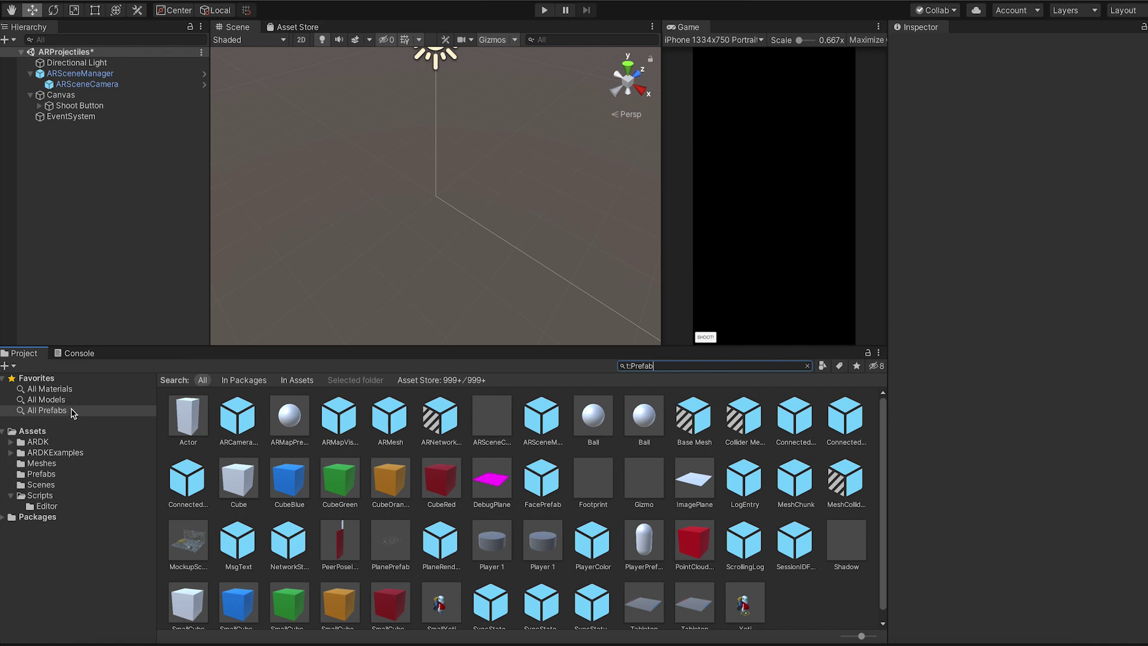
type("armesh")
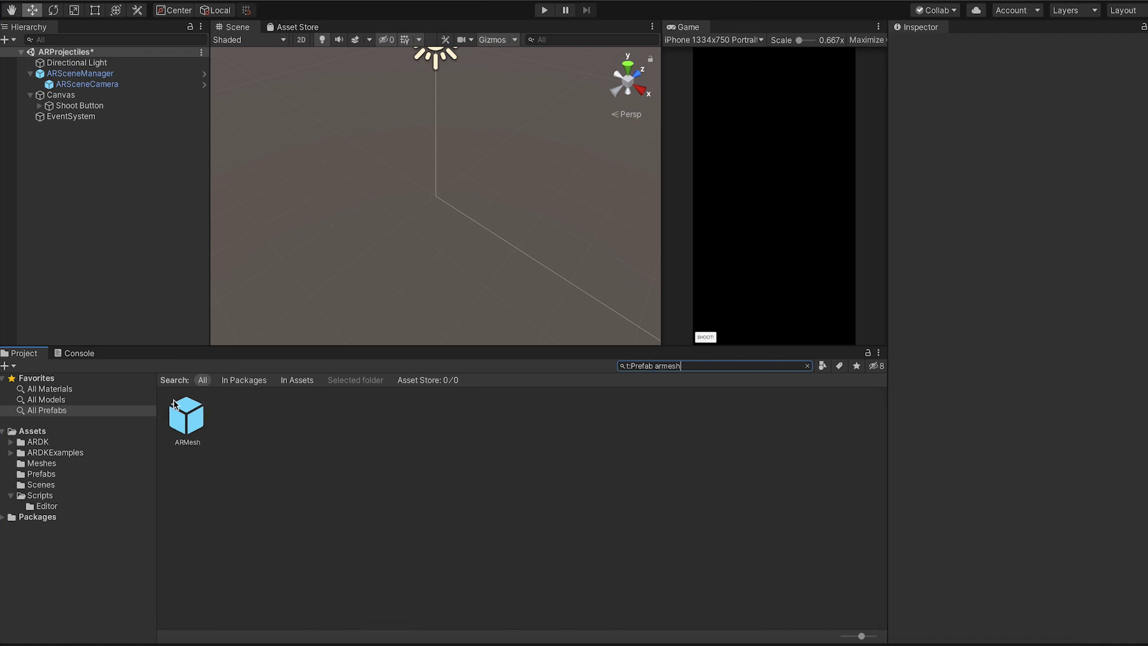
left_click_drag(183, 427, 84, 146)
- Set ARMesh's Target Frame Rate to 10 and assign Base Mesh from the Prefabs folder as its Mesh Prefab
left_click(76, 127)
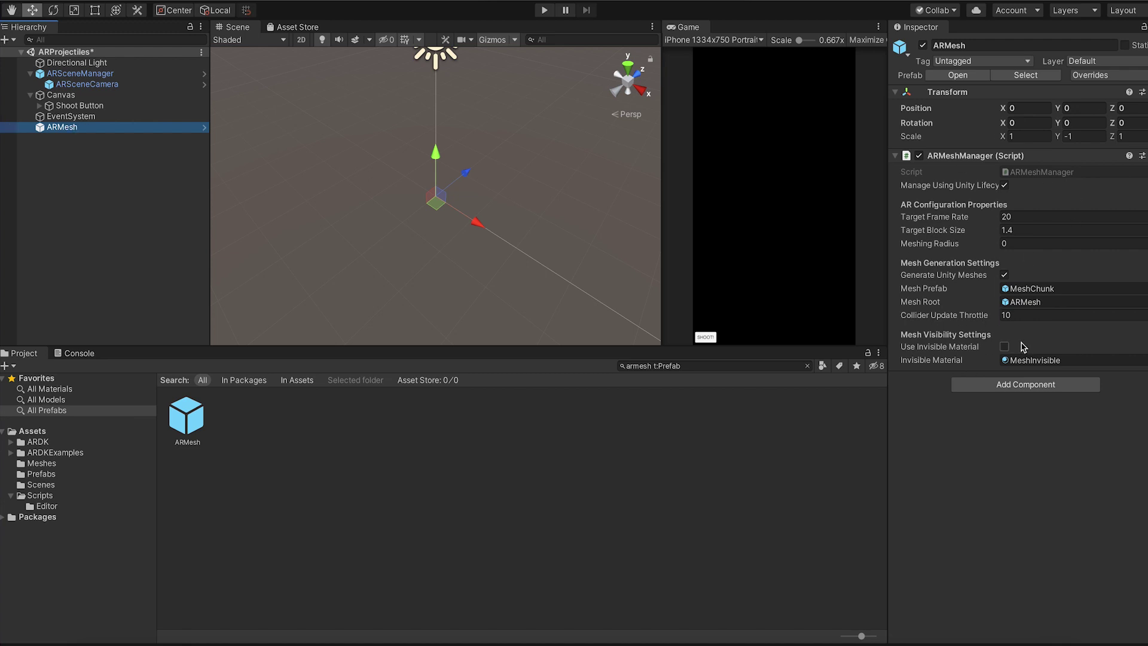
left_click(1049, 216)
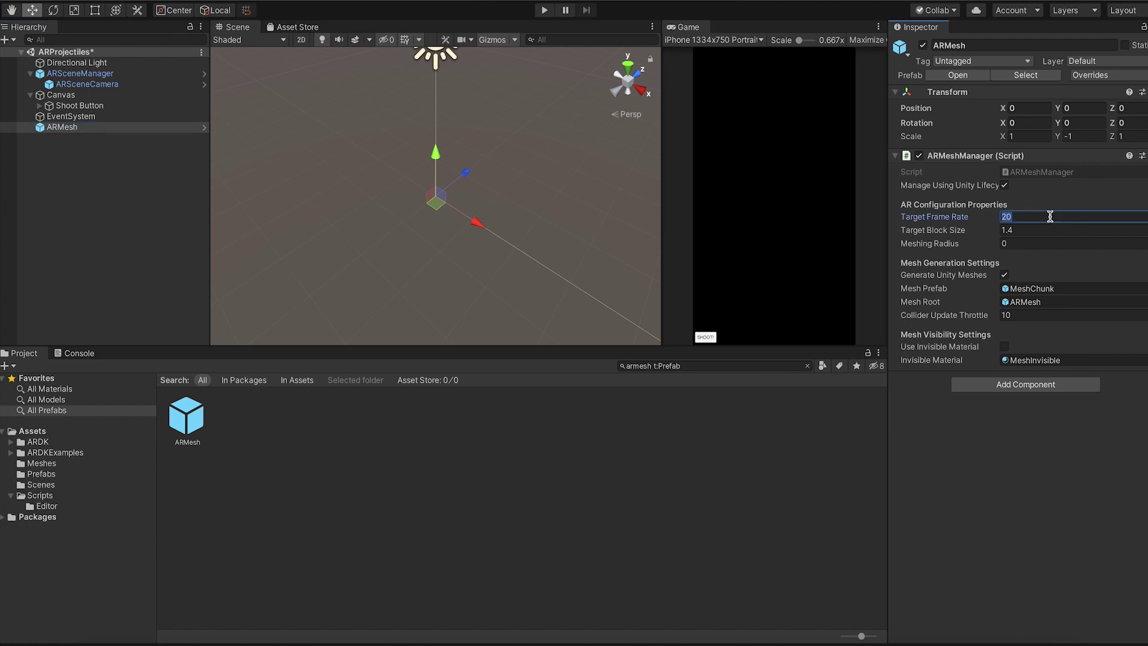
type("10")
left_click(46, 475)
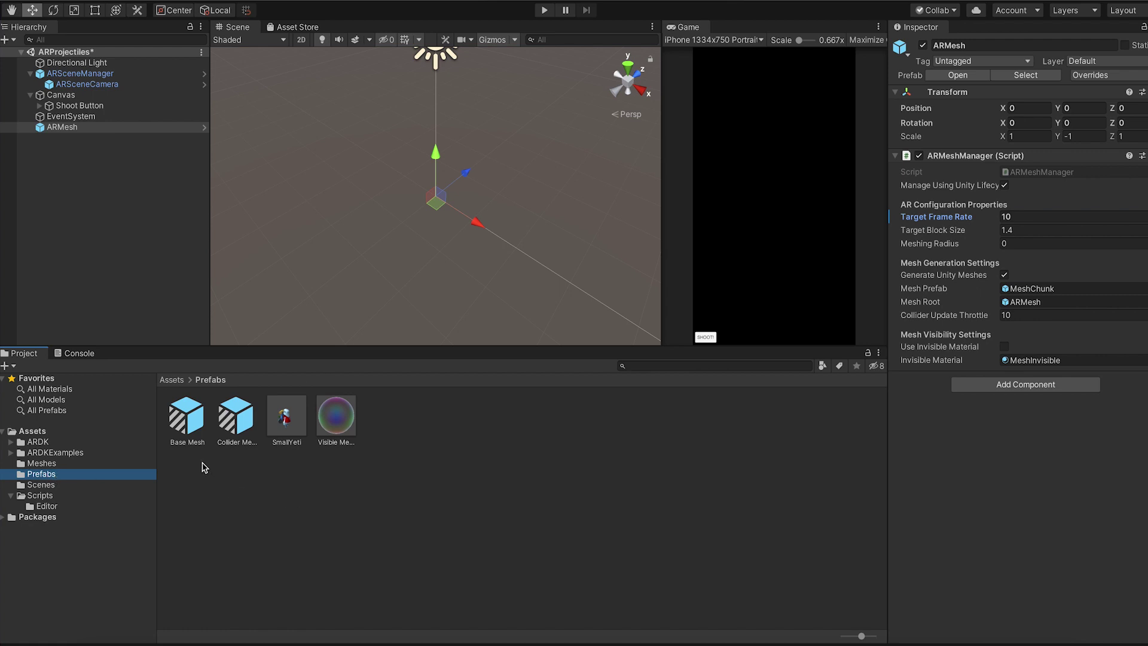
left_click_drag(187, 419, 1015, 291)
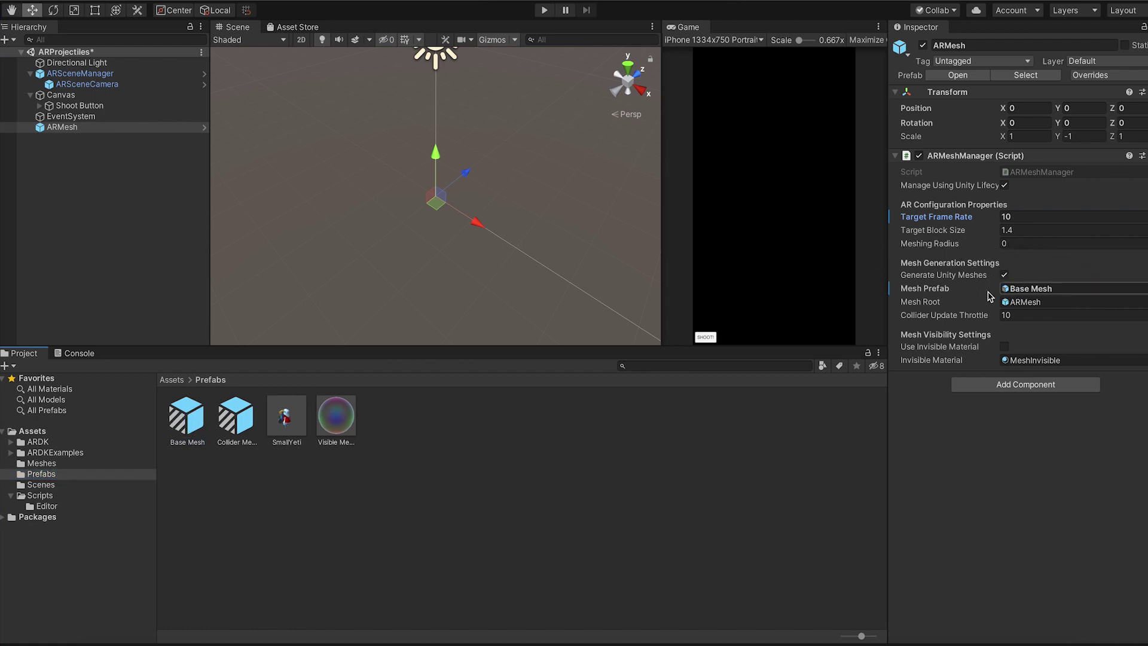
- Examine the Base Mesh prefab's renderer and Visible Mesh material shader properties, and return to the ARMesh object
left_click(179, 428)
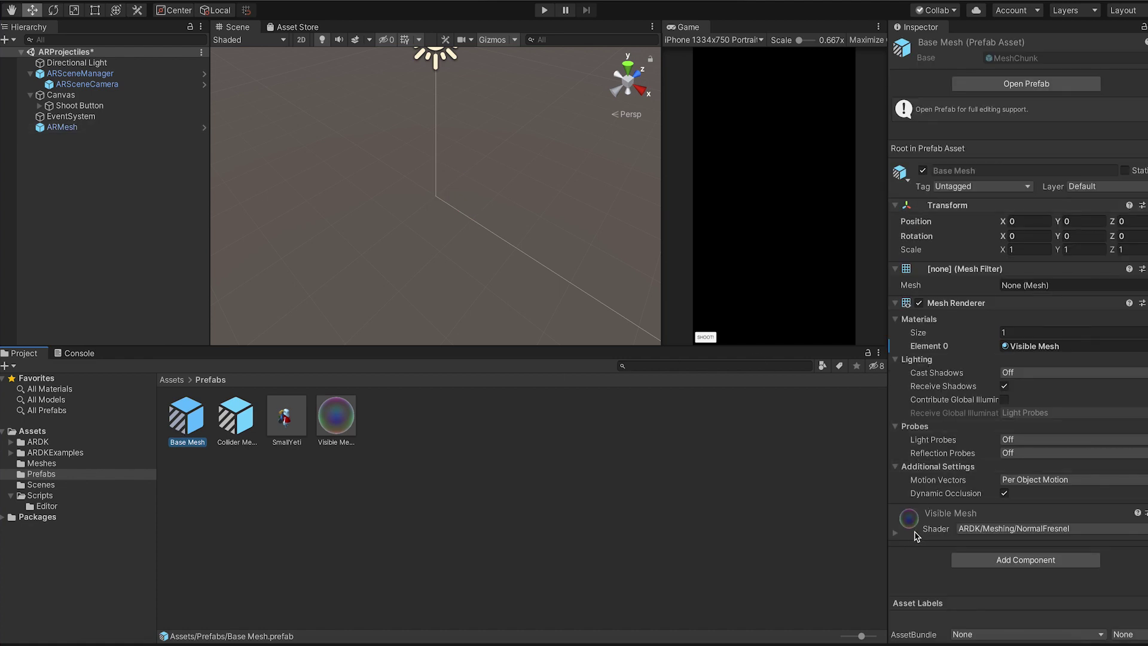
left_click(896, 533)
scroll(964, 466, "down", 3)
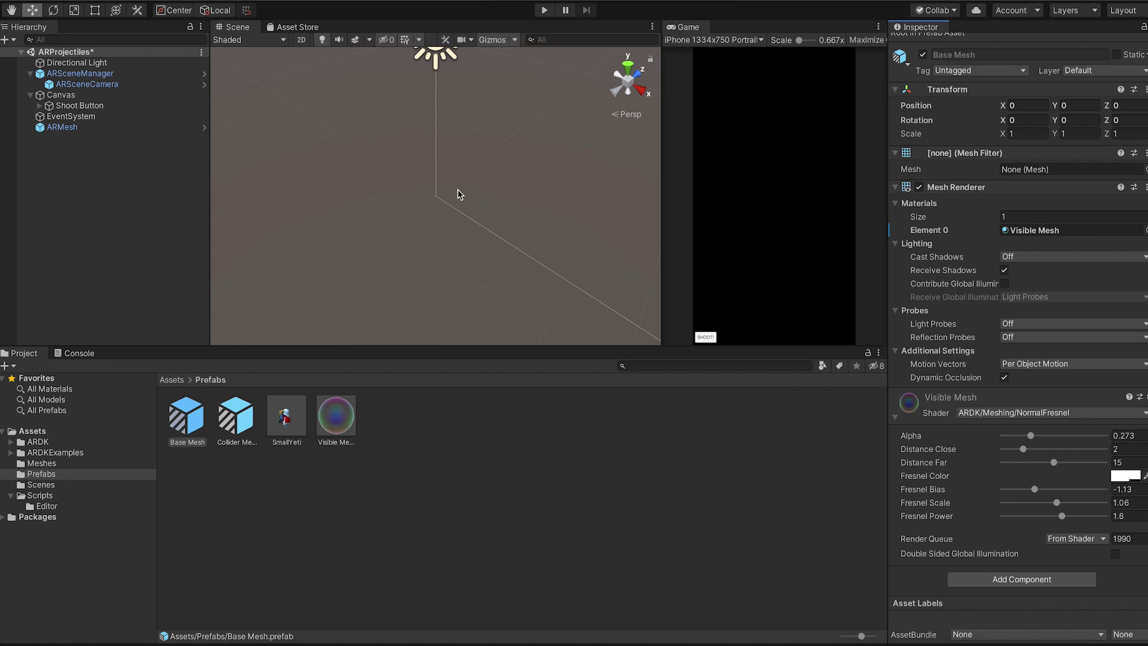
left_click(62, 127)
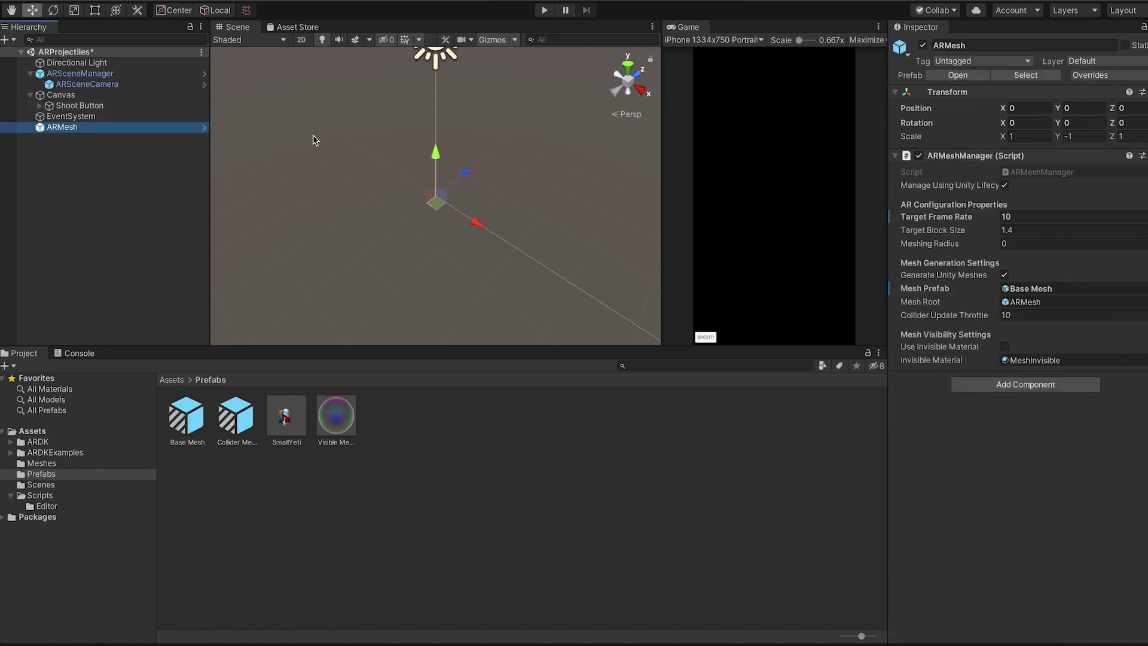
- Add an AR Depth Manager component to the ARSceneCamera object and review its settings
left_click(97, 90)
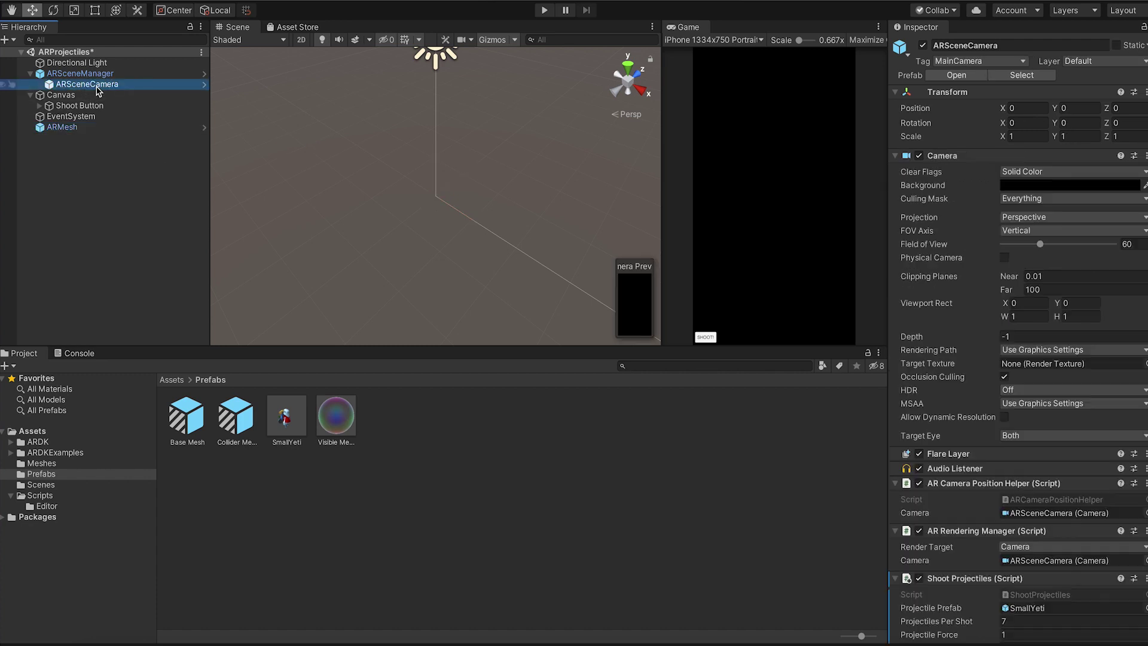
scroll(1013, 534, "down", 2)
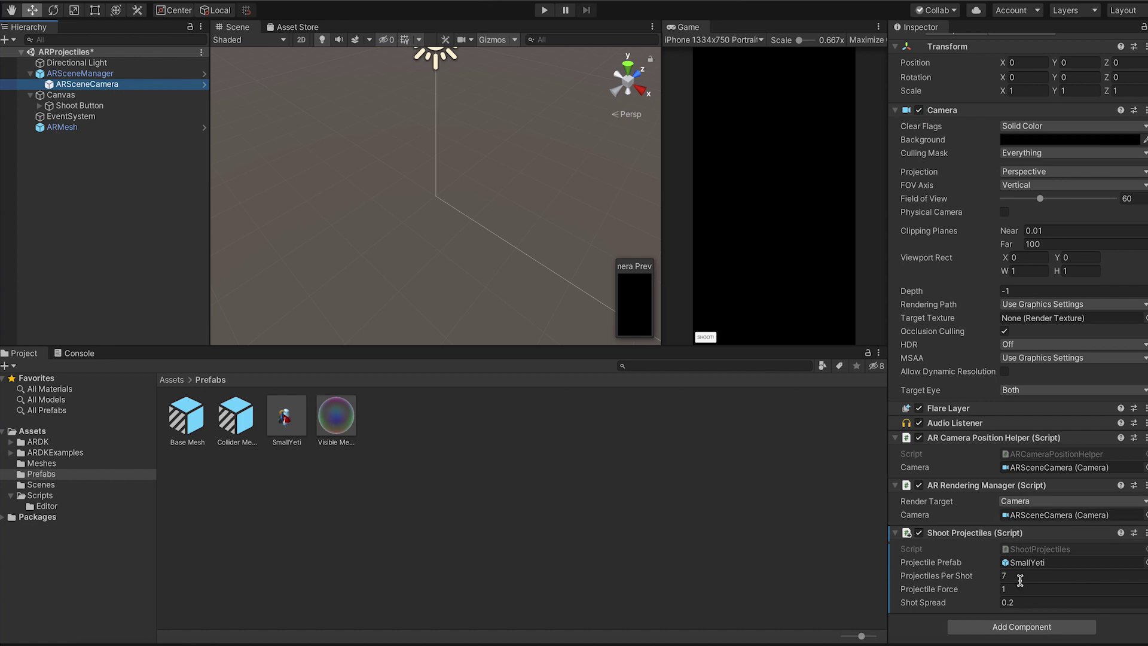
left_click(1020, 626)
type("arde")
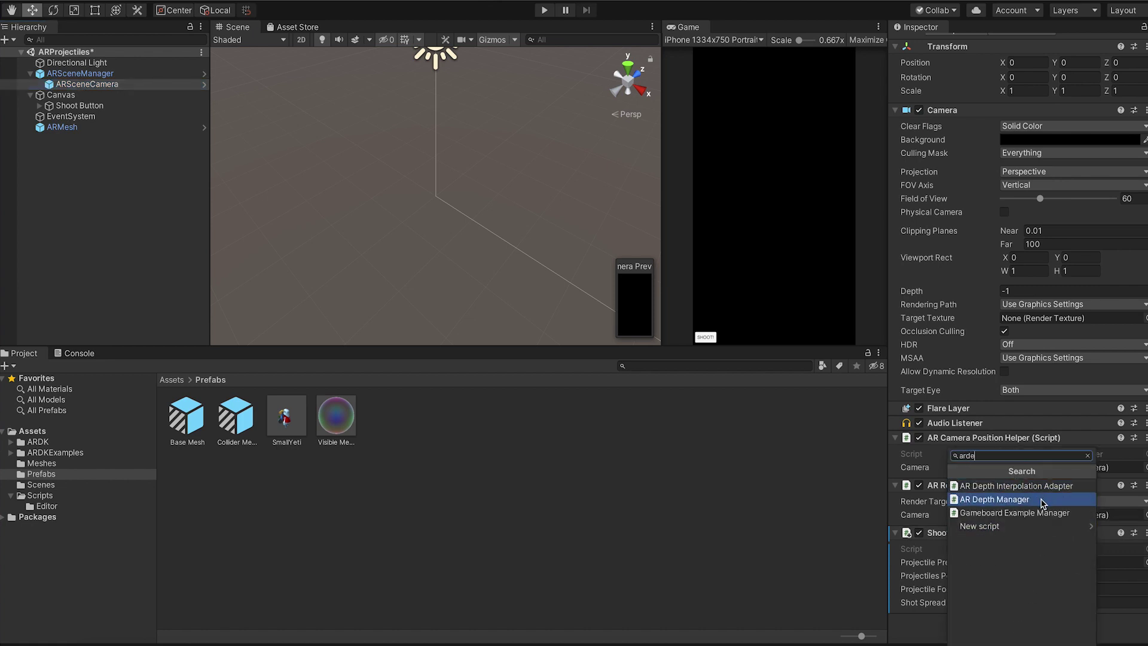
left_click(1043, 501)
scroll(1034, 550, "down", 5)
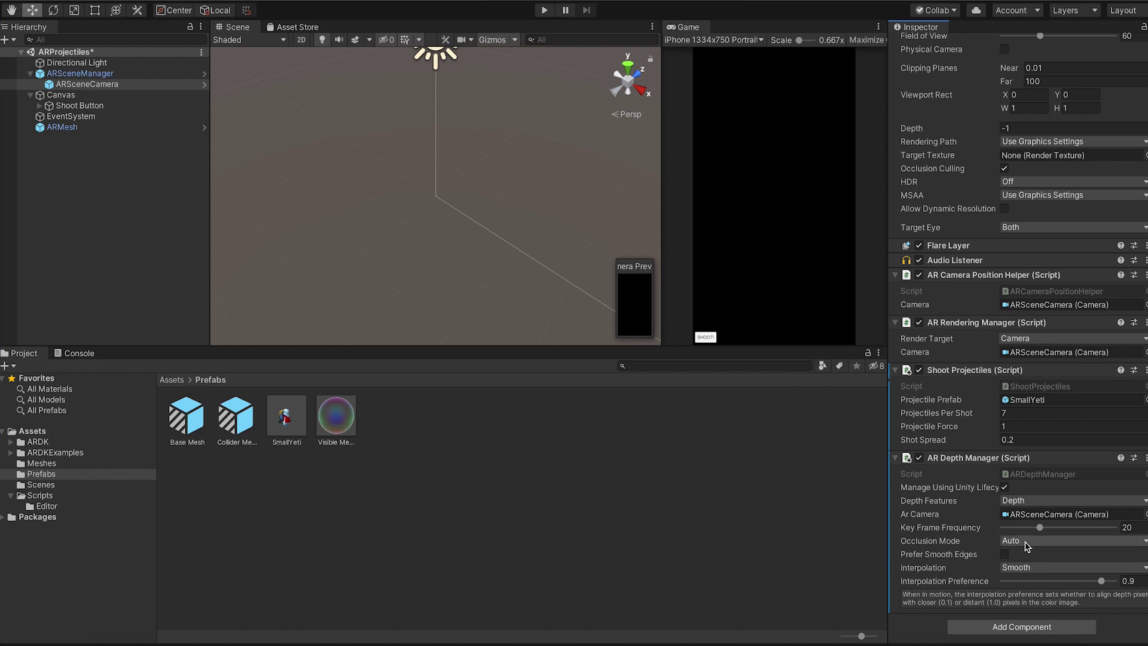
- Set the AR Depth Manager's Occlusion Mode to None on the ARSceneCamera object
left_click(1040, 542)
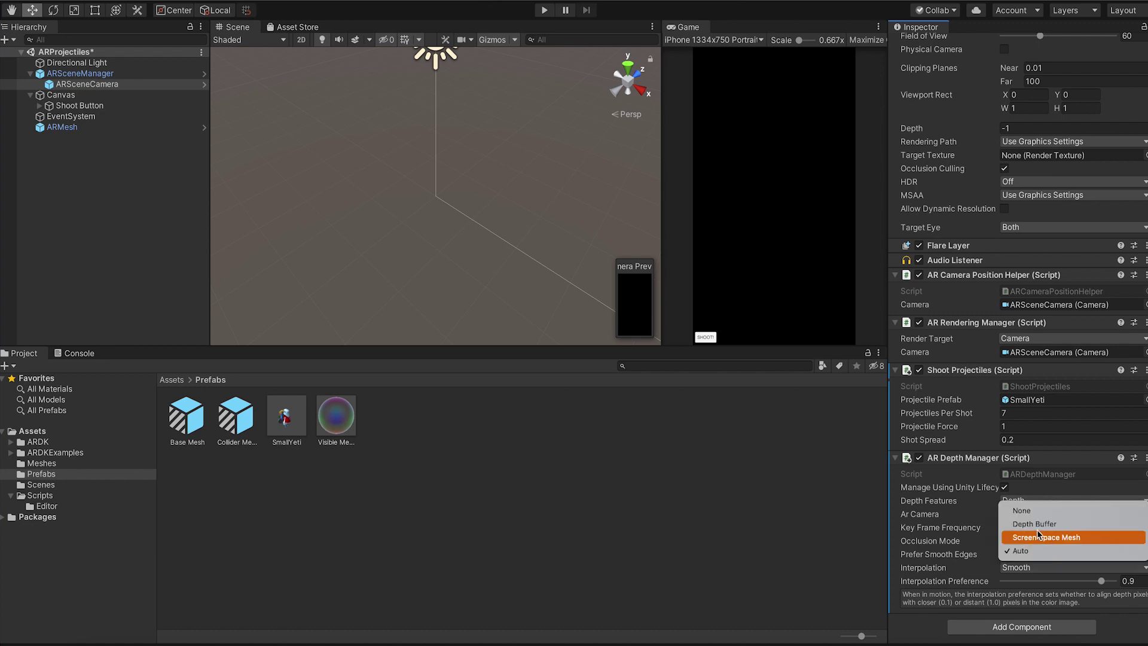
left_click(1030, 511)
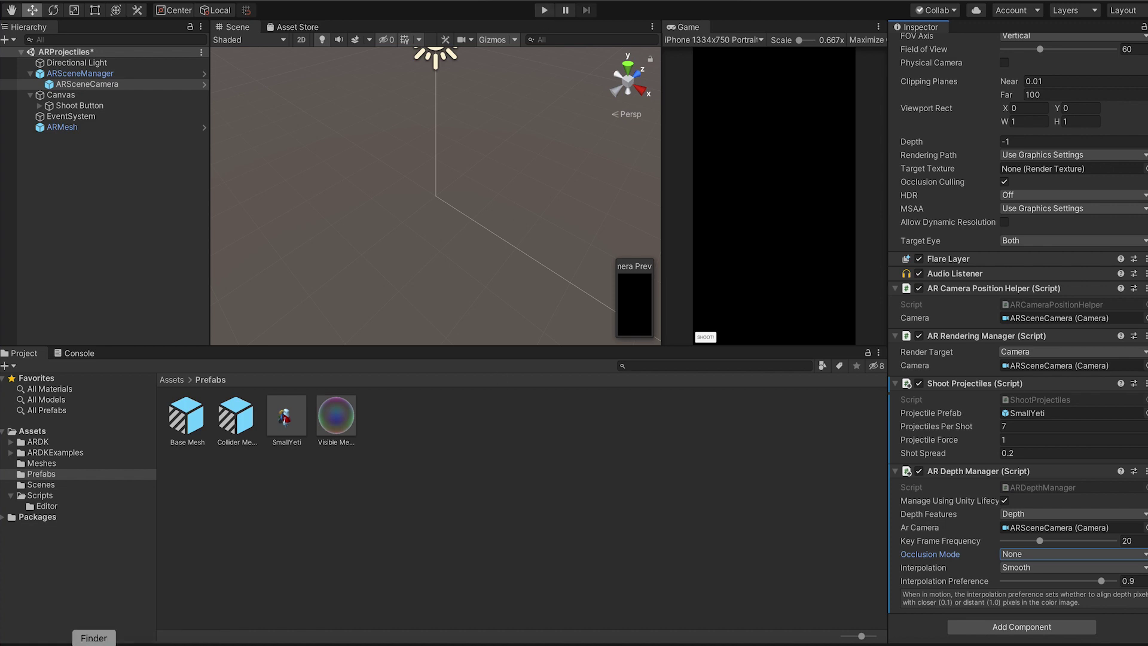
- Switch to Finder and play the video "2 - mesh rendering.mp4" from the MeshingPhysicsWalkthrough folder
left_click(94, 643)
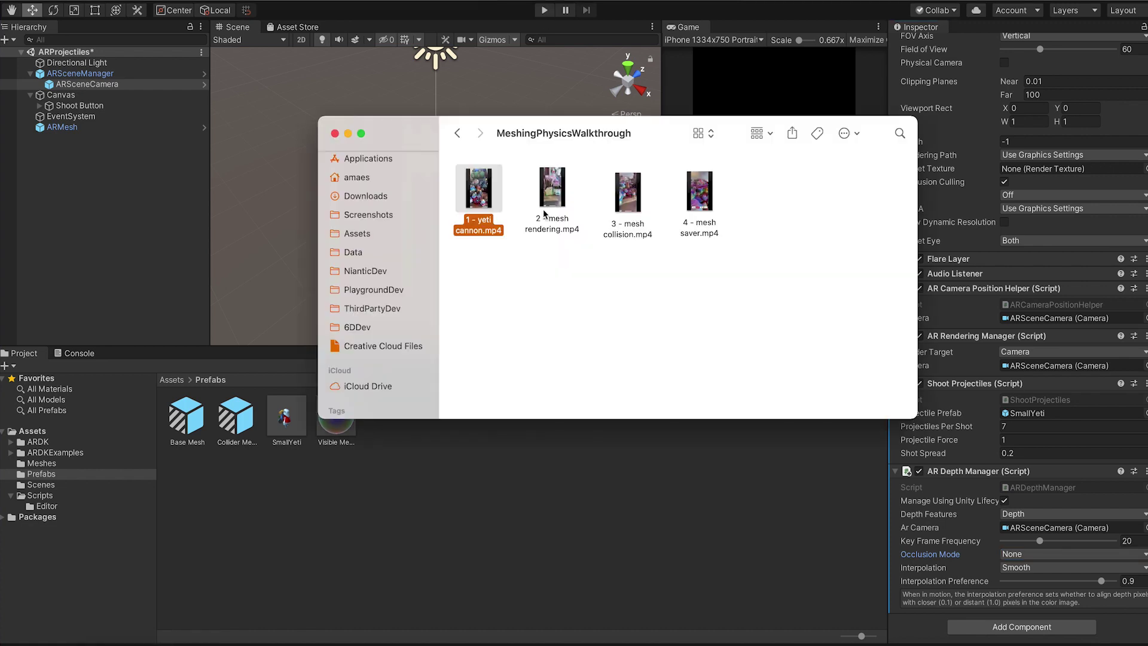
left_click(559, 176)
double_click(559, 177)
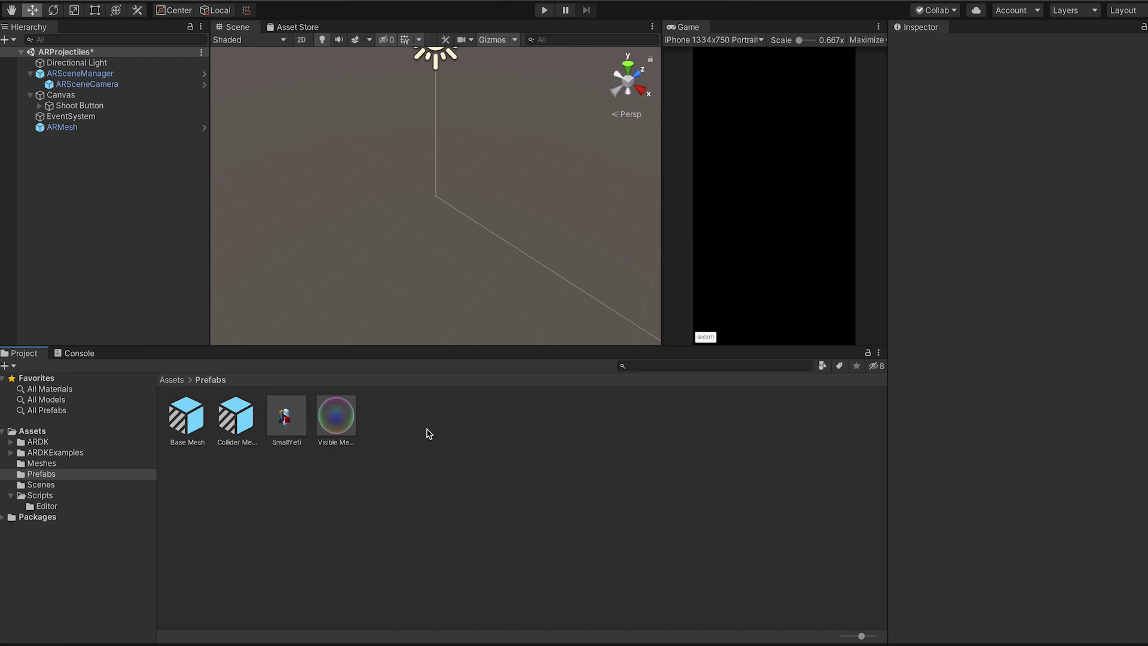
- Review the Base Mesh and Collider Mesh prefabs in Unity, and assign Collider Mesh as ARMesh's Mesh Prefab
left_click(187, 423)
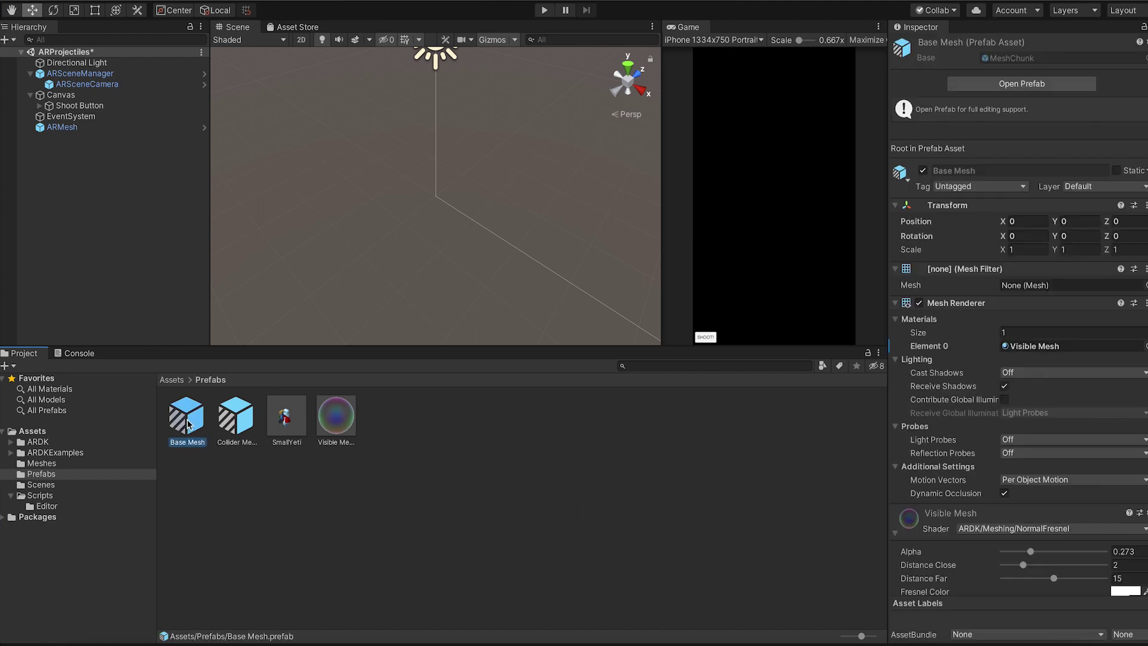
scroll(1042, 434, "down", 4)
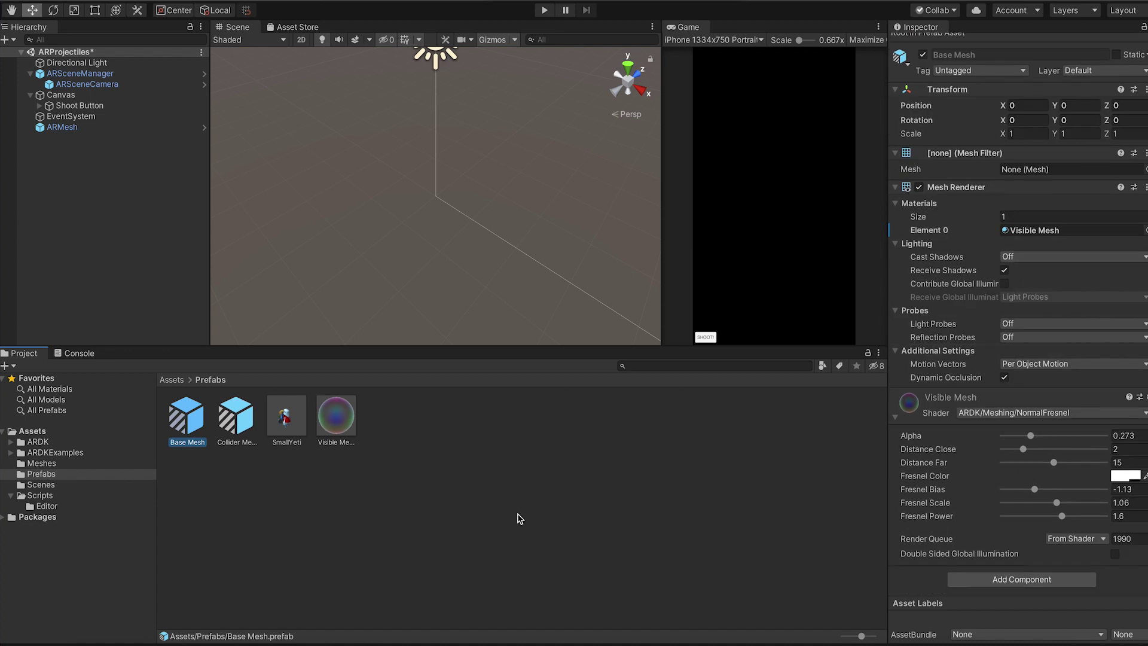
left_click(238, 422)
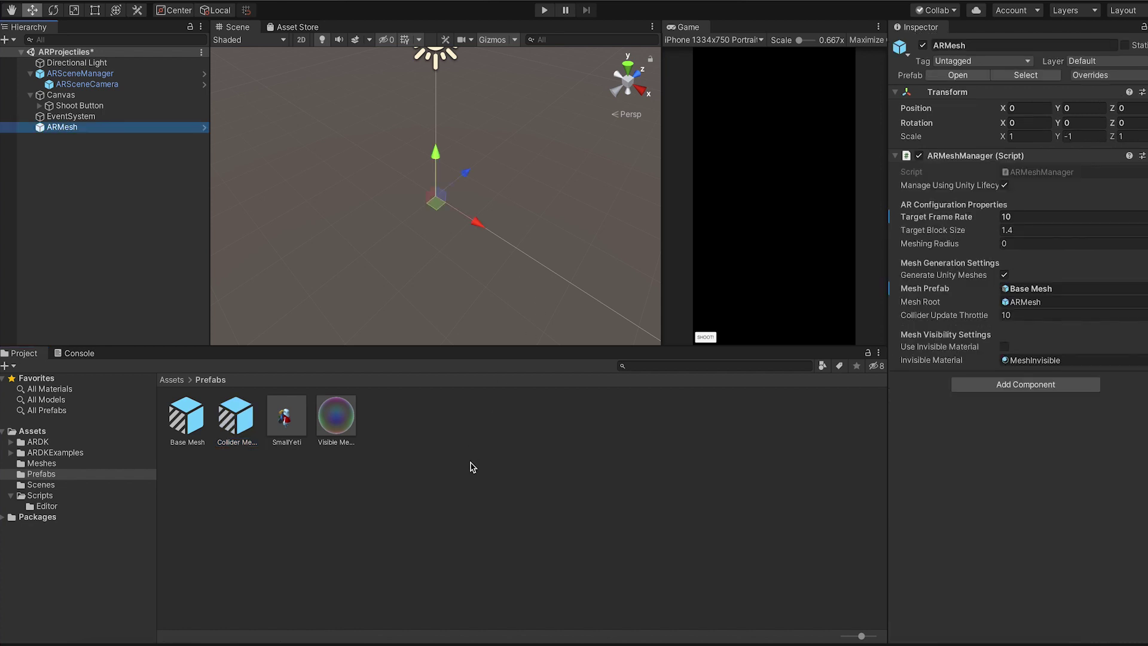
left_click_drag(236, 418, 1083, 291)
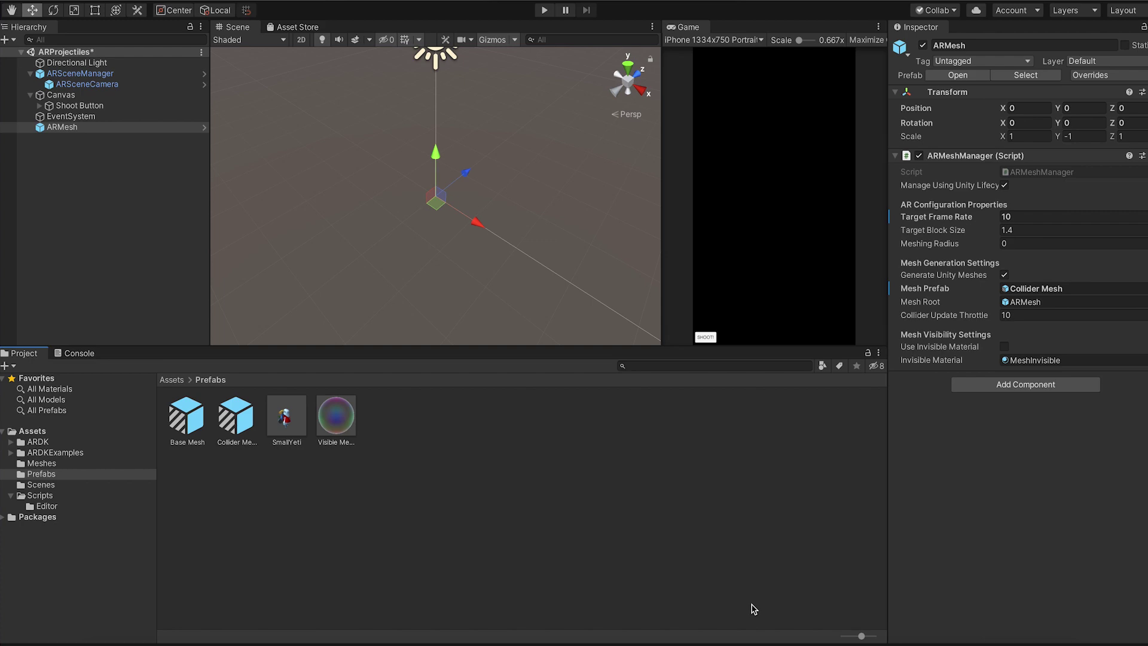
- Preview the video "3 - mesh collision.mp4" from the MeshingPhysicsWalkthrough folder in Finder
left_click(93, 643)
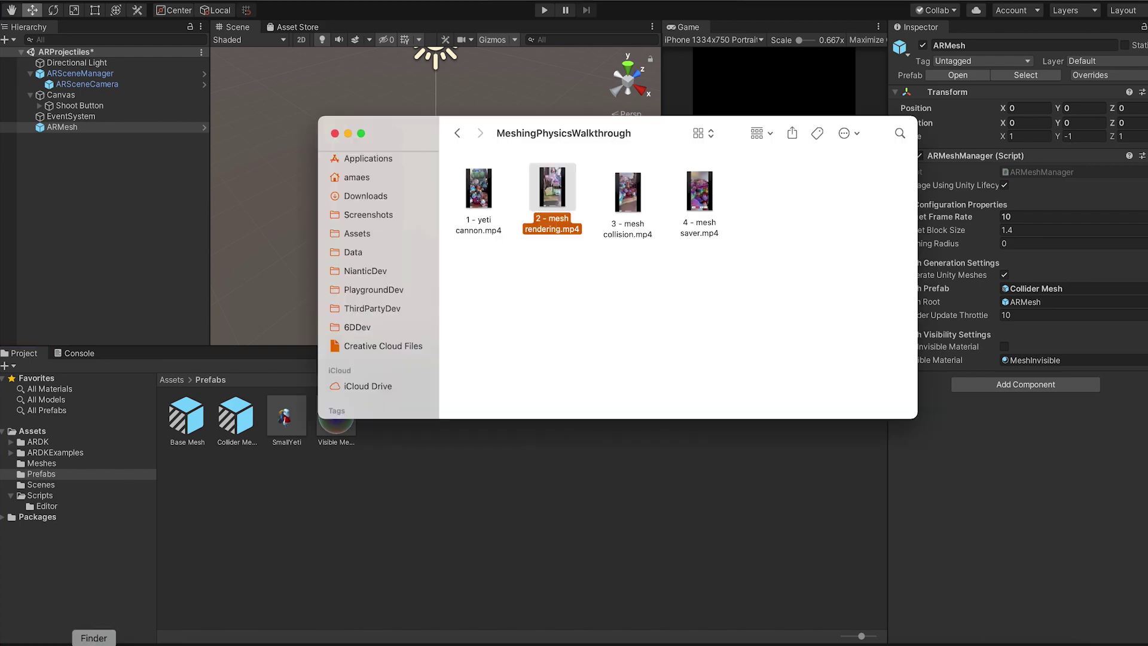
left_click(645, 207)
key("space")
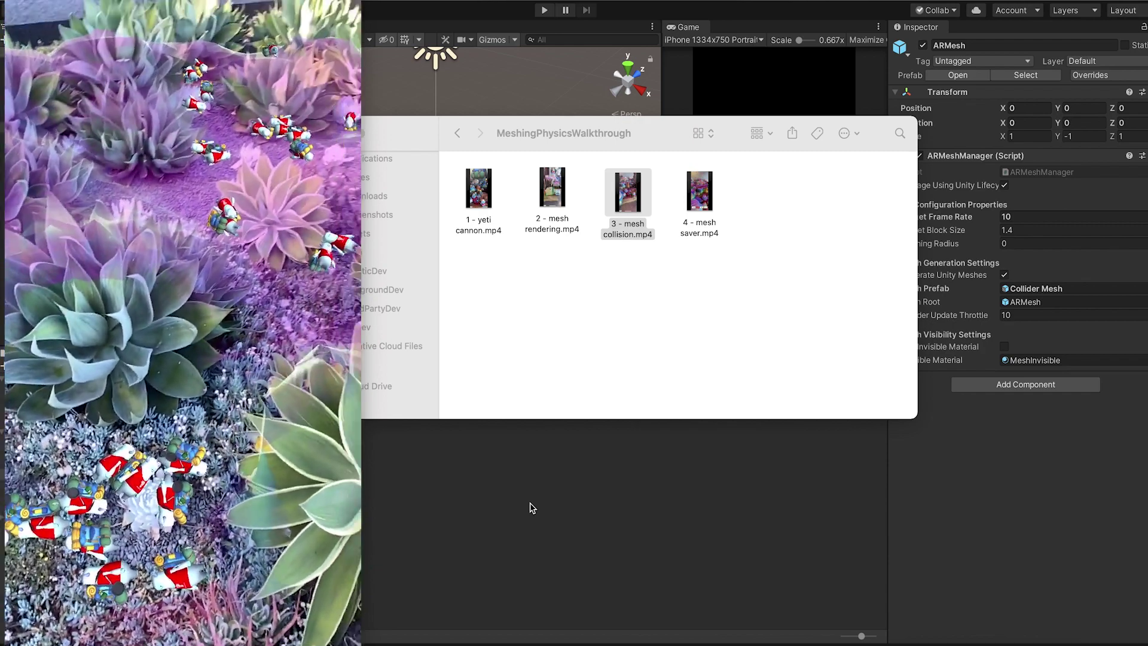
left_click(533, 508)
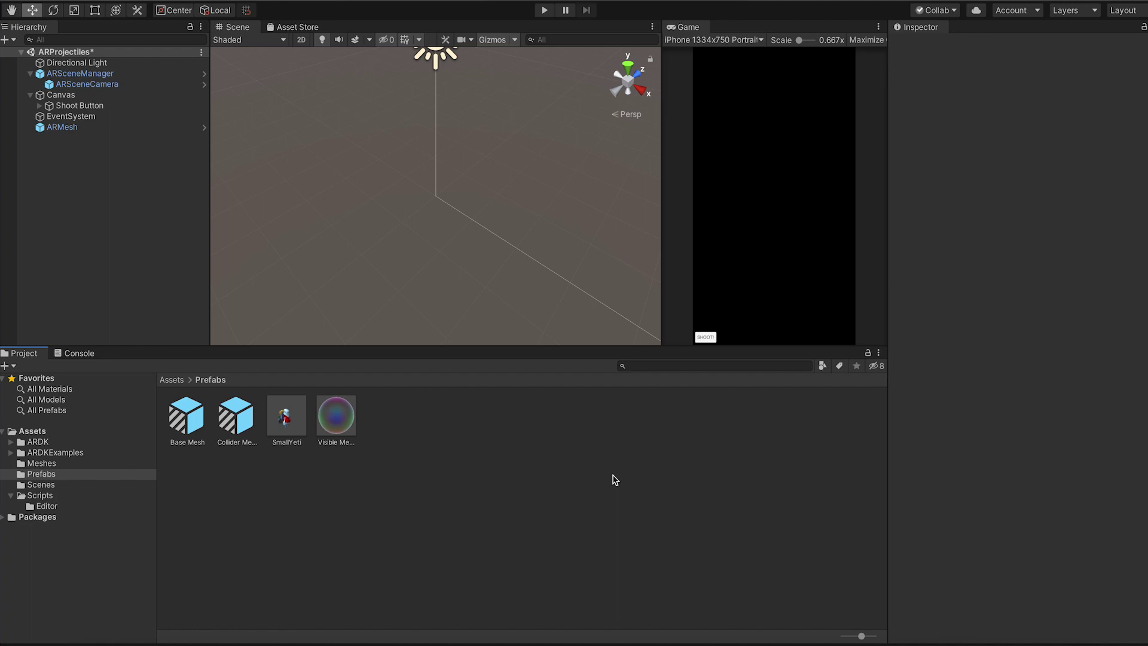
- Open the MeshSaver scene from the ARDKExamples/ContextAwareness/Meshing folder in Unity
left_click(55, 453)
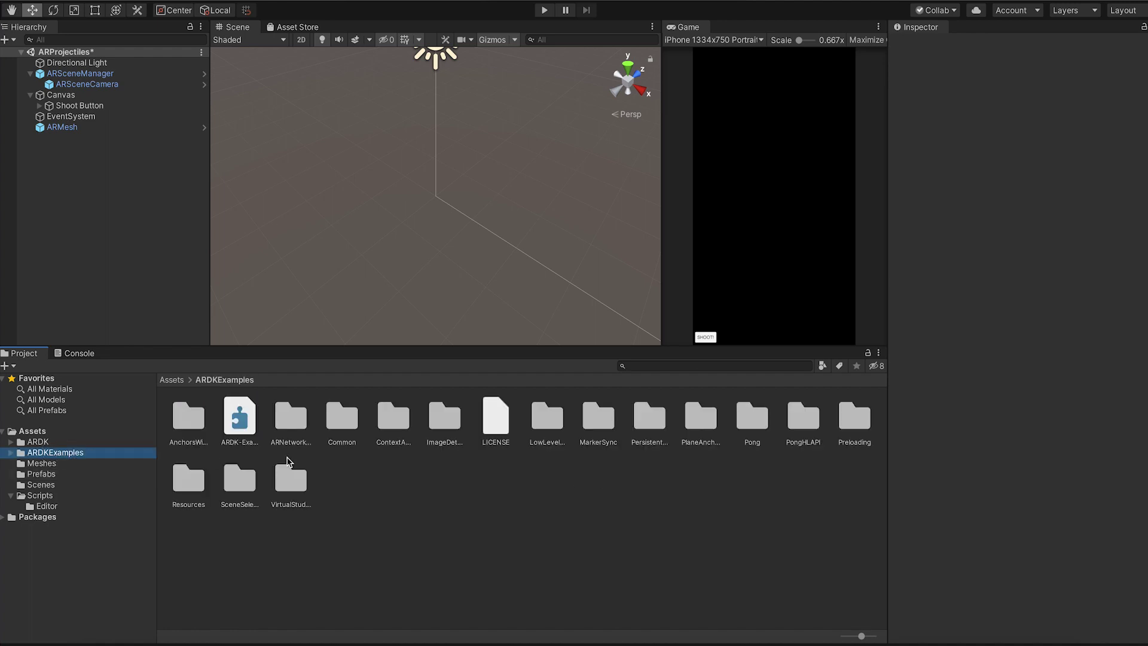
left_click(393, 424)
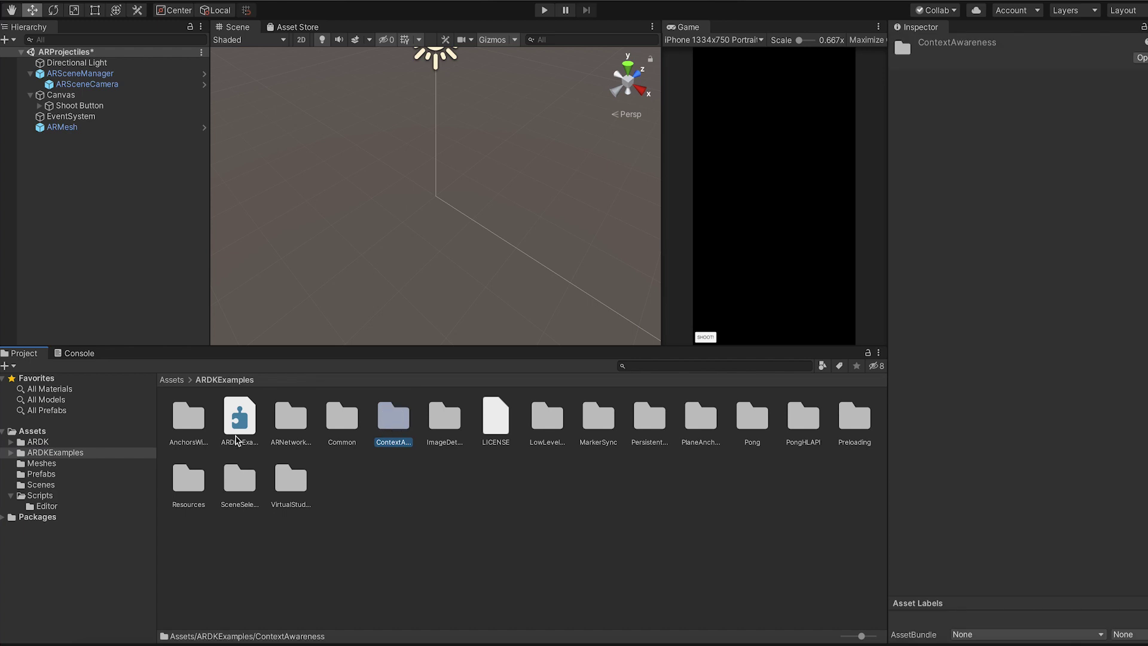
left_click(10, 453)
left_click(67, 496)
left_click(62, 517)
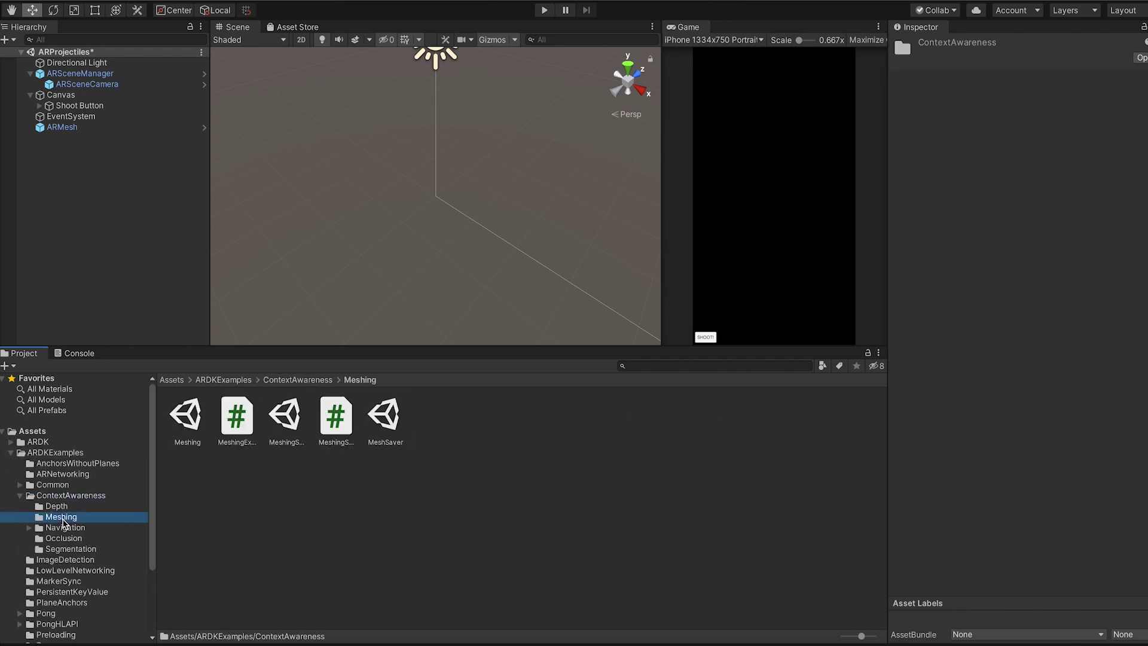
double_click(386, 418)
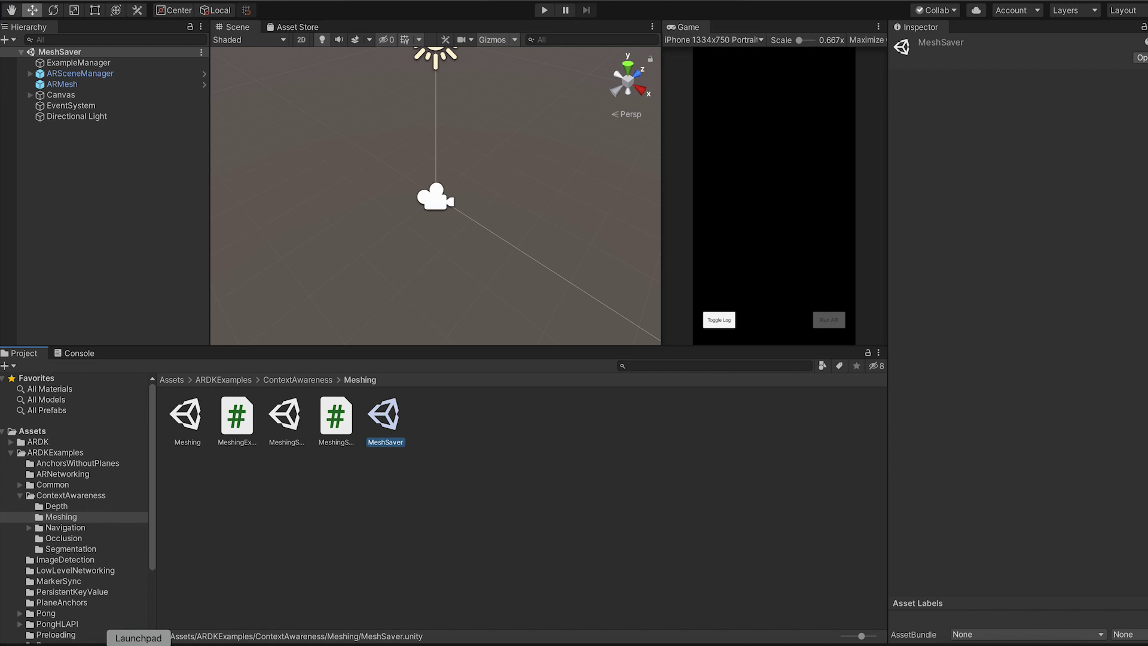
- Play "4 - mesh saver.mp4" from Finder, and locate the mesh_248 file in Unity's Meshes folder
left_click(94, 643)
double_click(701, 190)
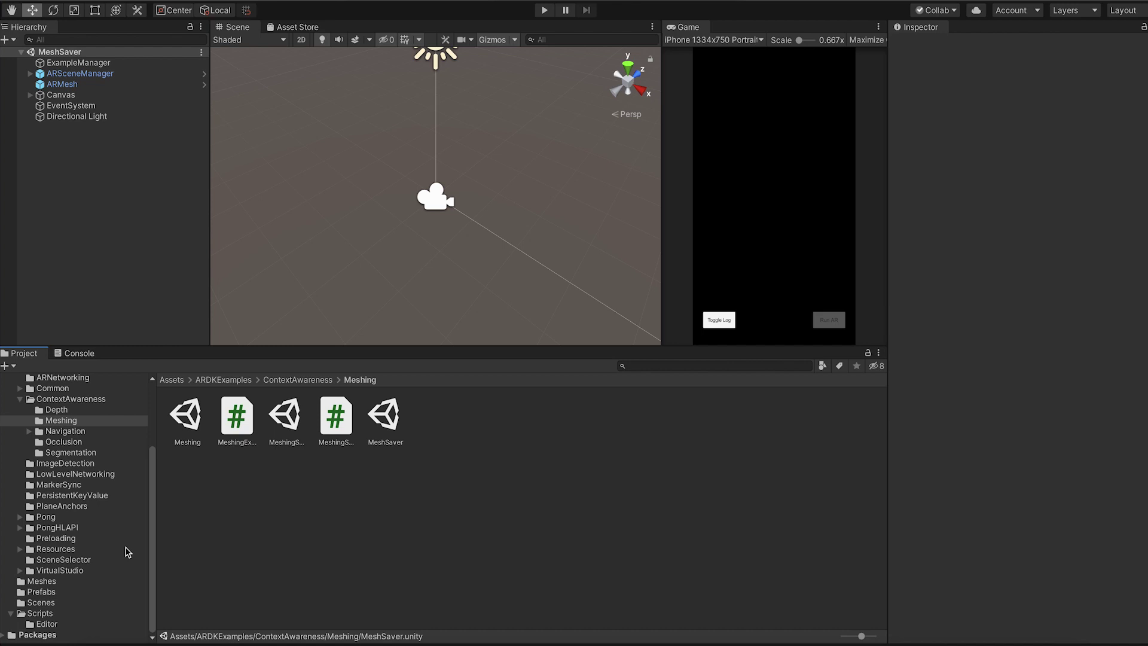
left_click(56, 581)
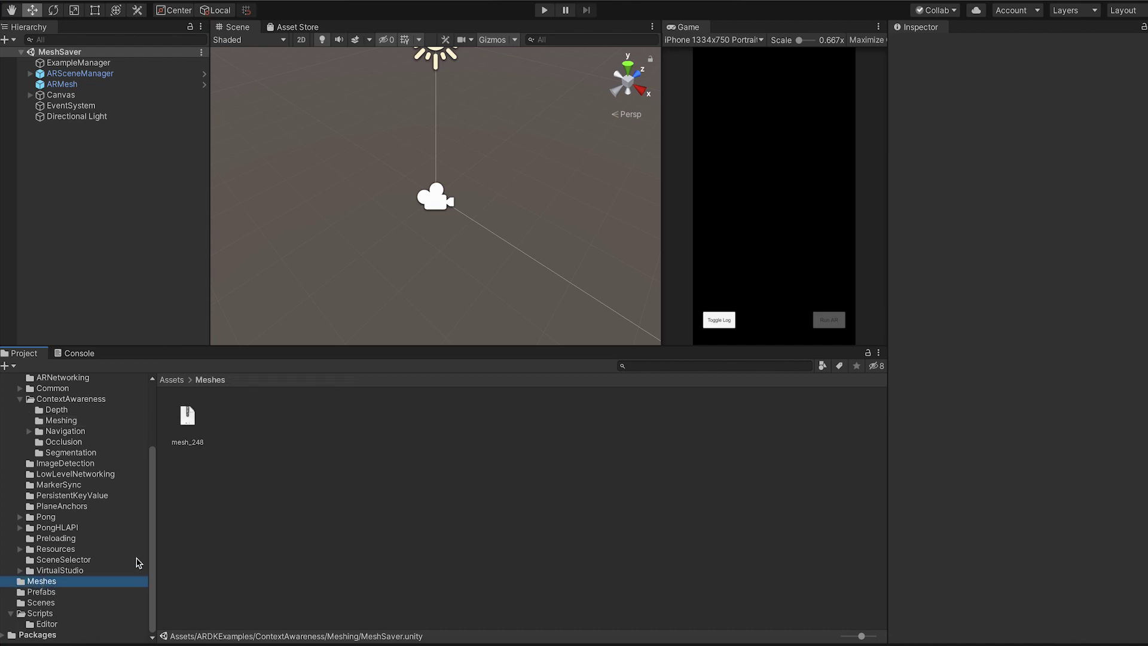
left_click(189, 420)
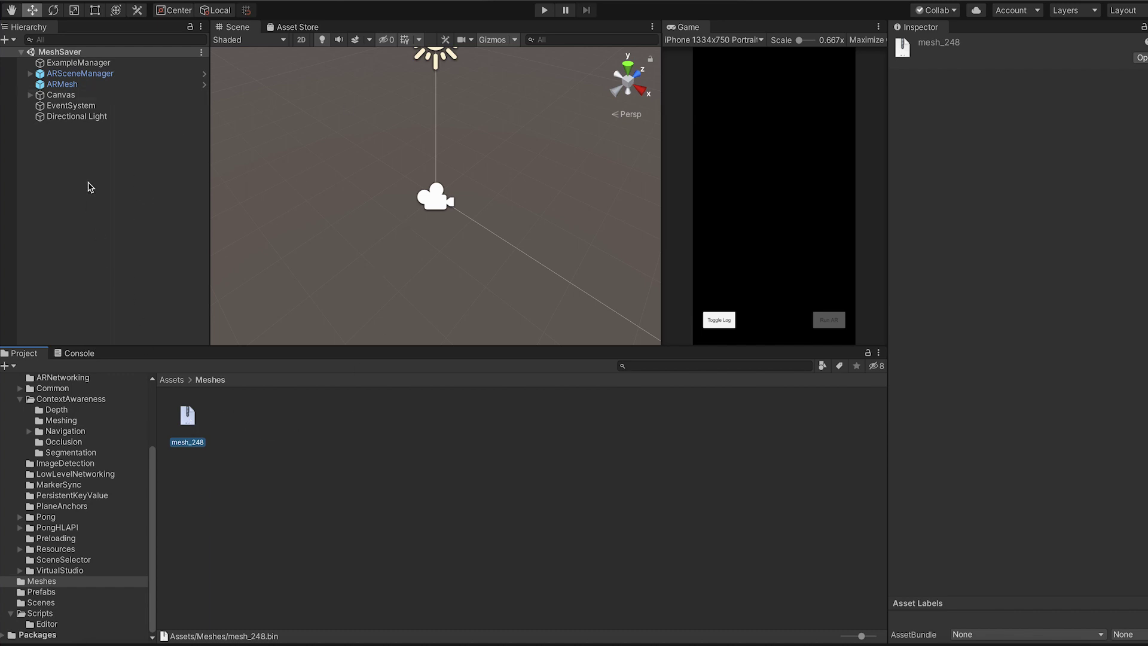
- Create an empty game object in the MeshSaver scene and add a Mock Mesh component to it
right_click(73, 160)
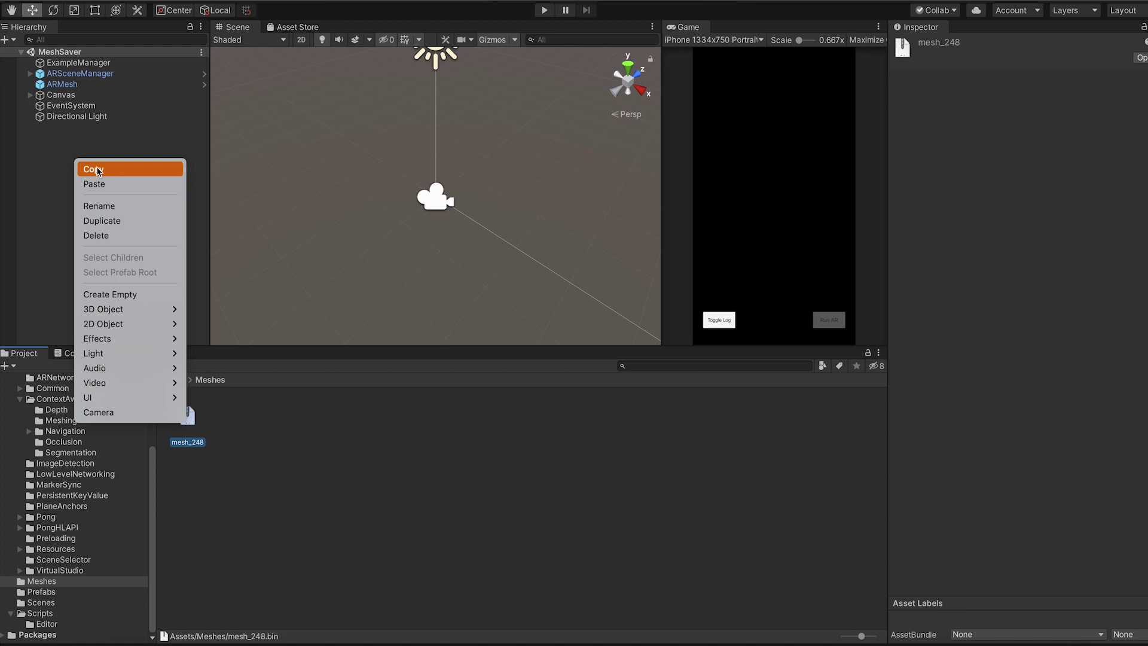
left_click(127, 294)
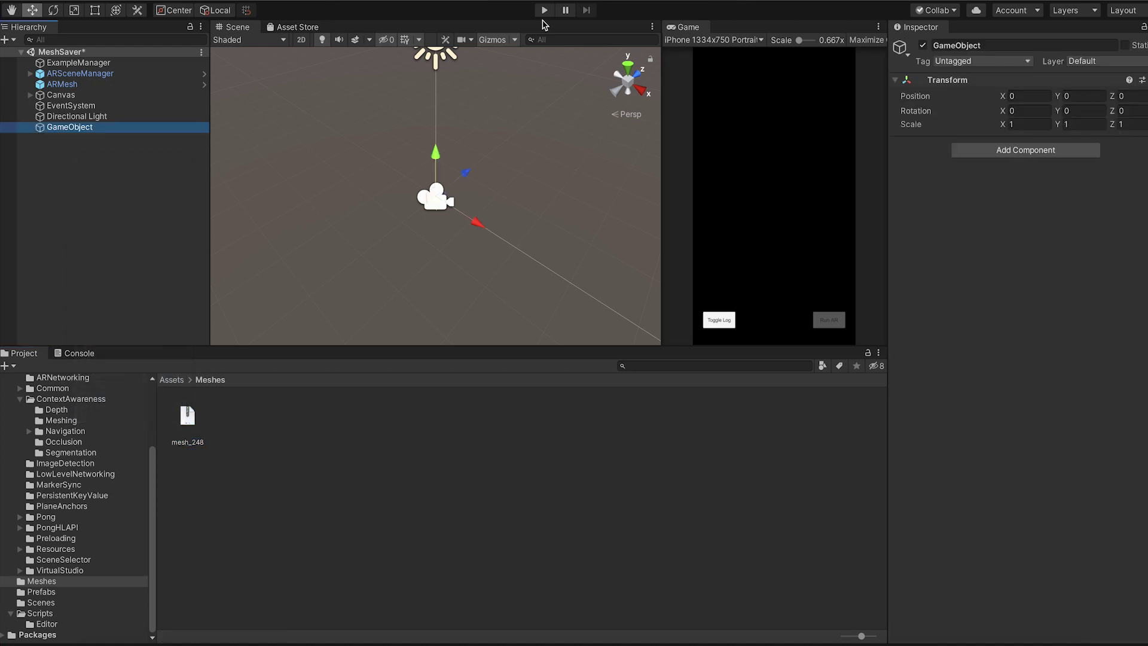
left_click(1003, 46)
type("Mock Mesh")
left_click(1036, 154)
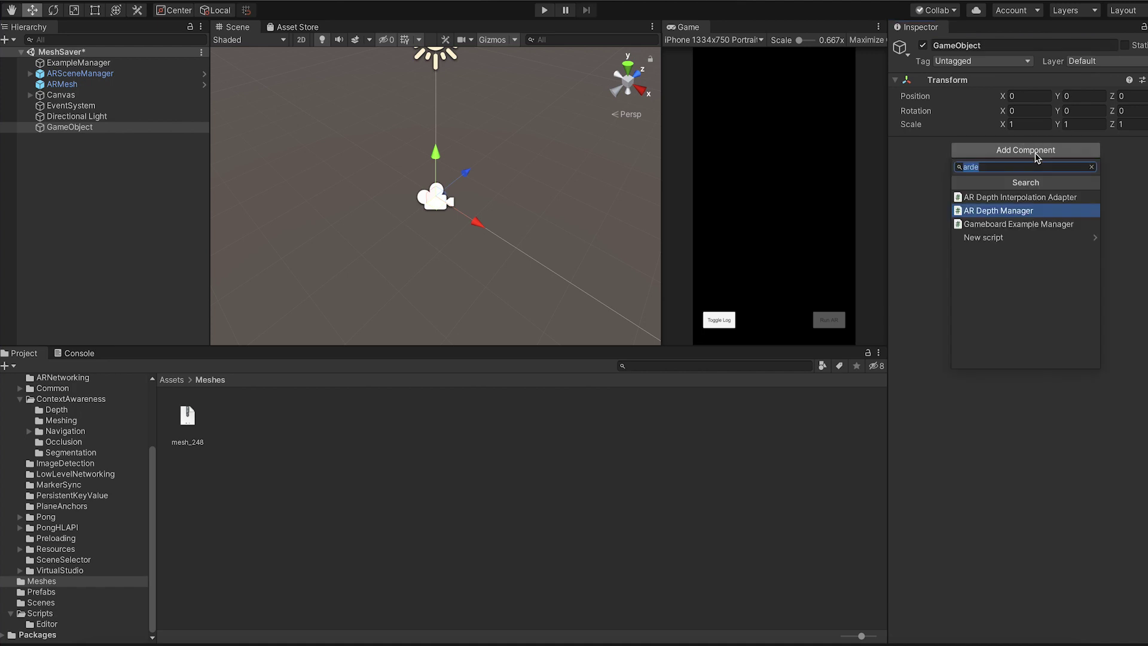
type("mock")
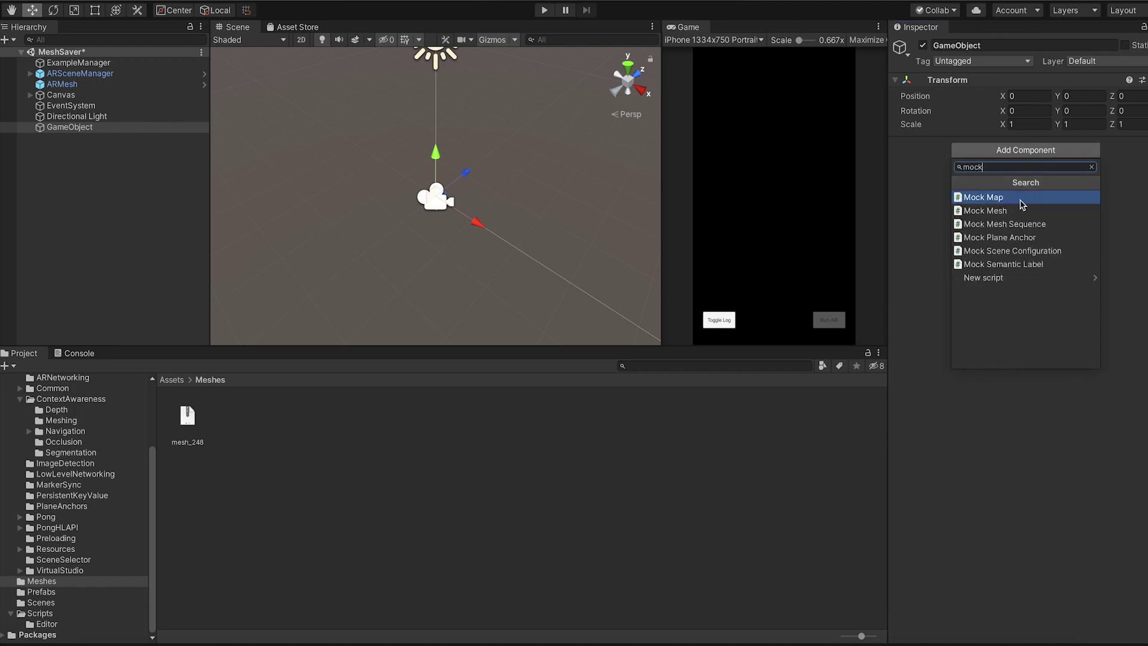
left_click(1016, 213)
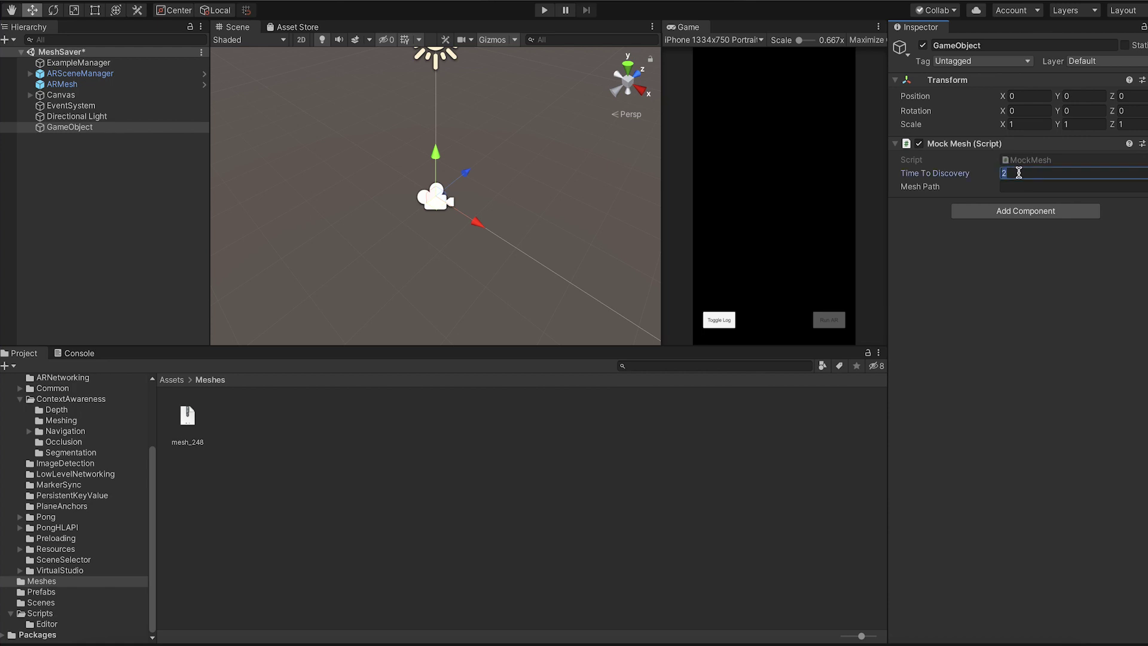
- Set the Mock Mesh component's Time To Discovery to 0.5 and its Mesh Path to the copied path Assets/Meshes/mesh_248.bin
type("5")
left_click(1020, 186)
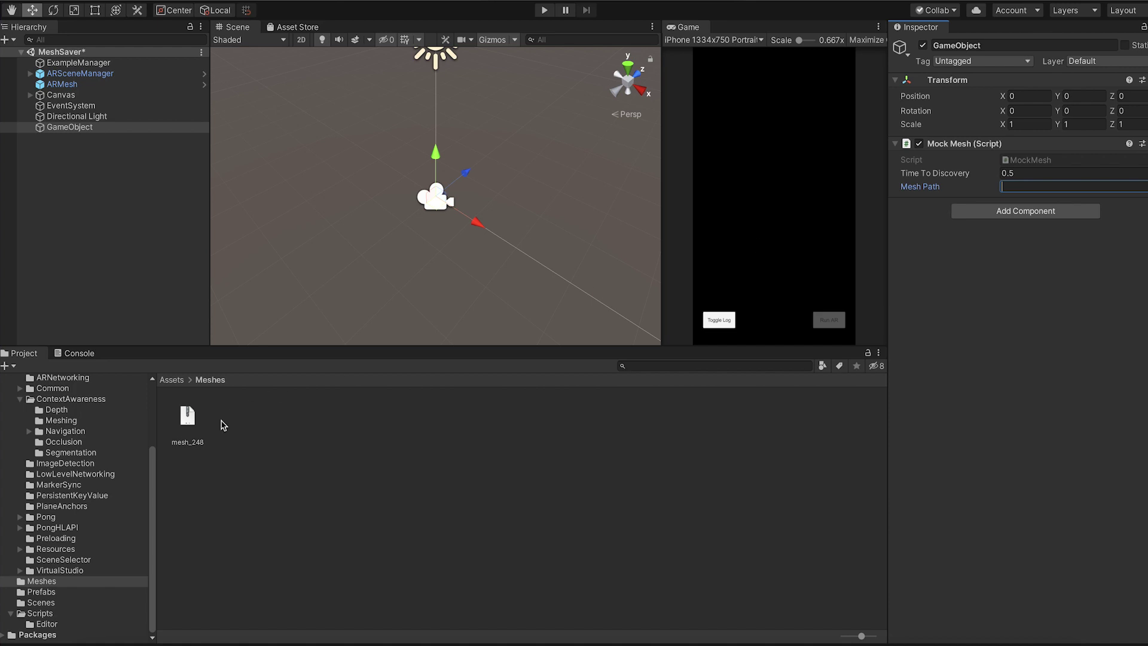
right_click(187, 427)
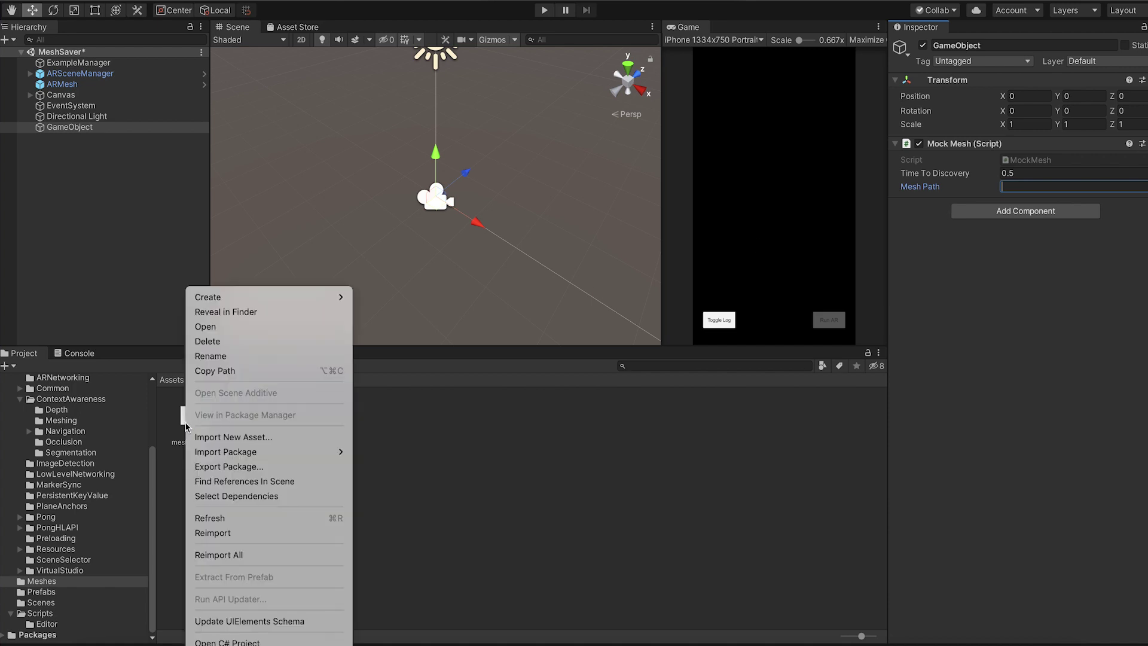
left_click(231, 372)
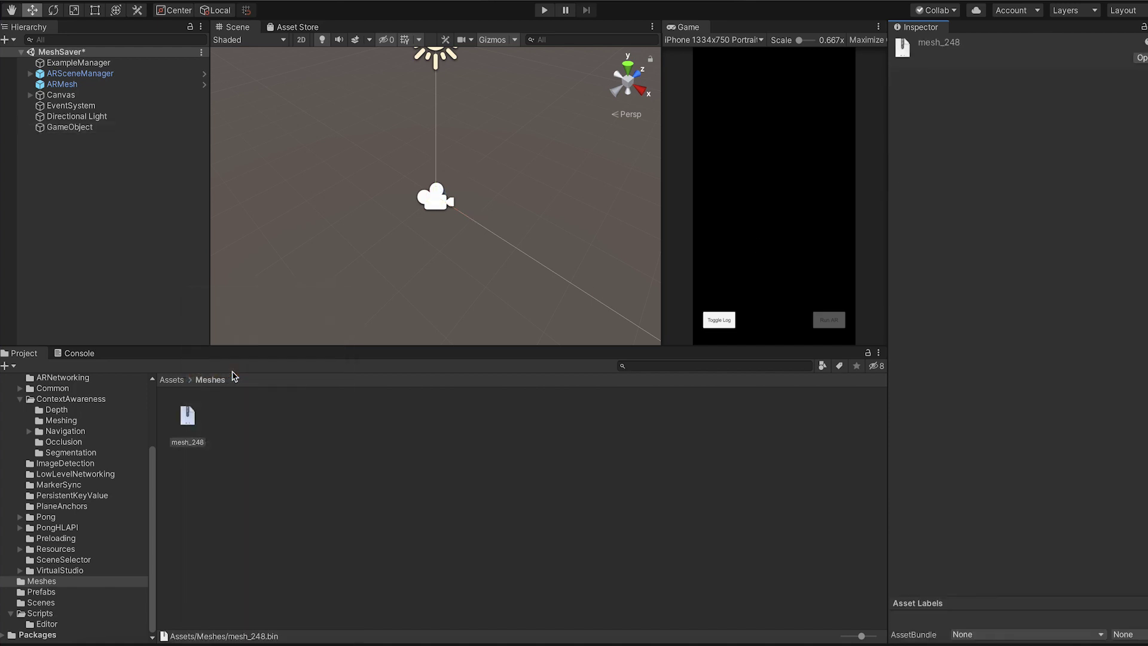
key("super+v")
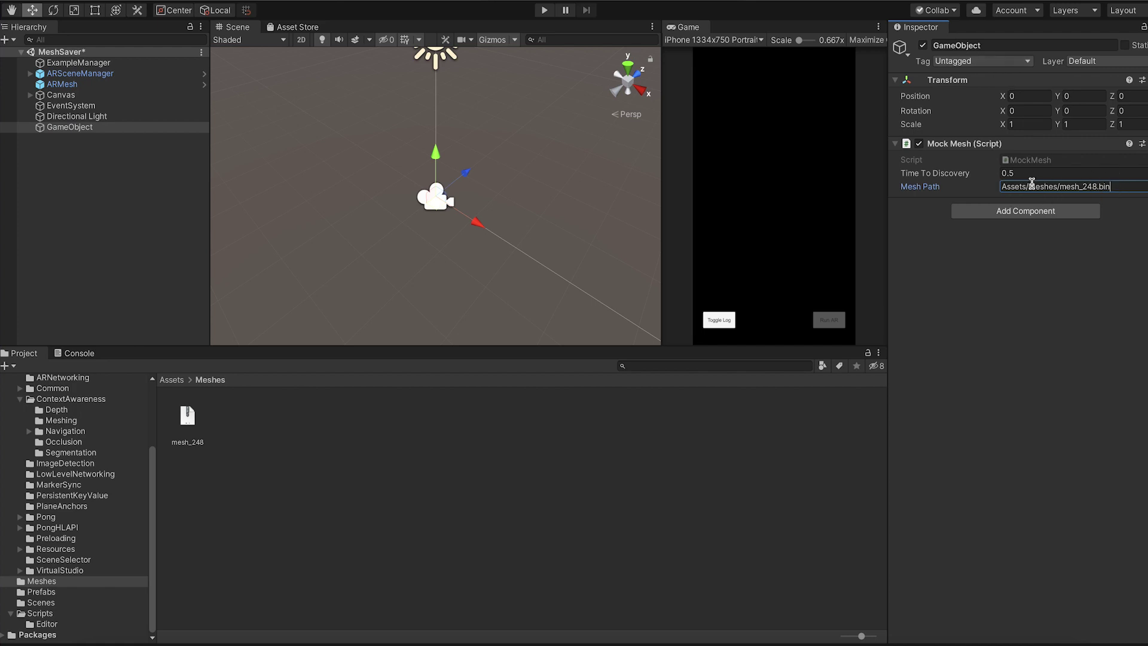
- Rename the new game object as Mock Mesh
left_click(967, 46)
type("Mock Mesh")
key("Return")
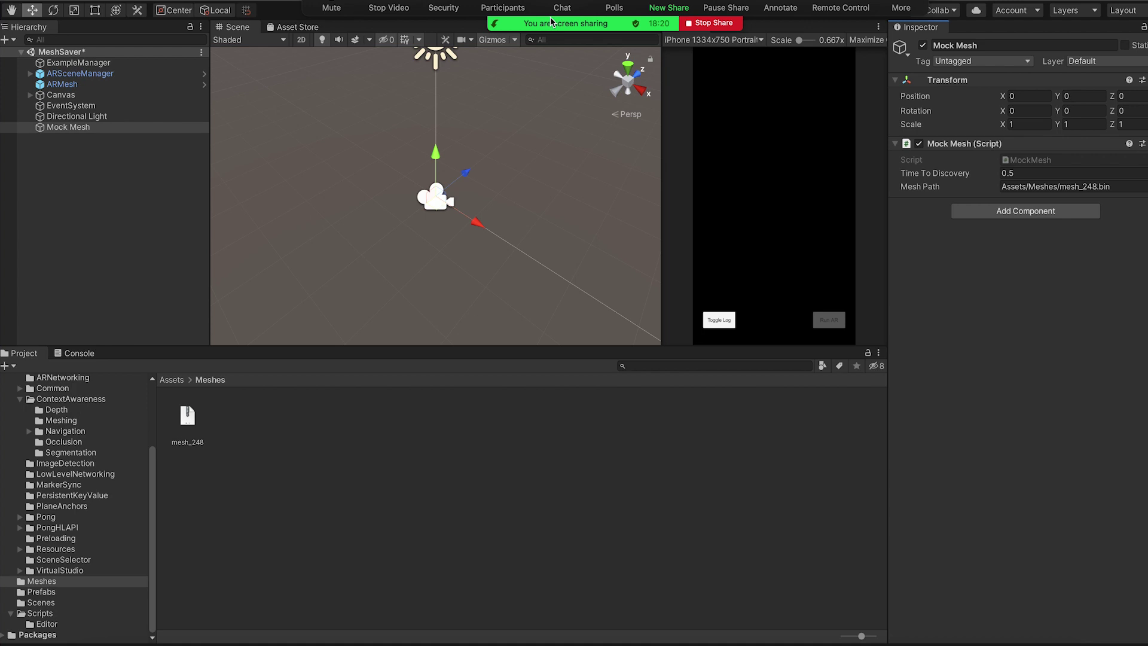
- Play the MeshSaver scene in the editor and run AR to load the mock mesh
left_click_drag(554, 23, 789, 22)
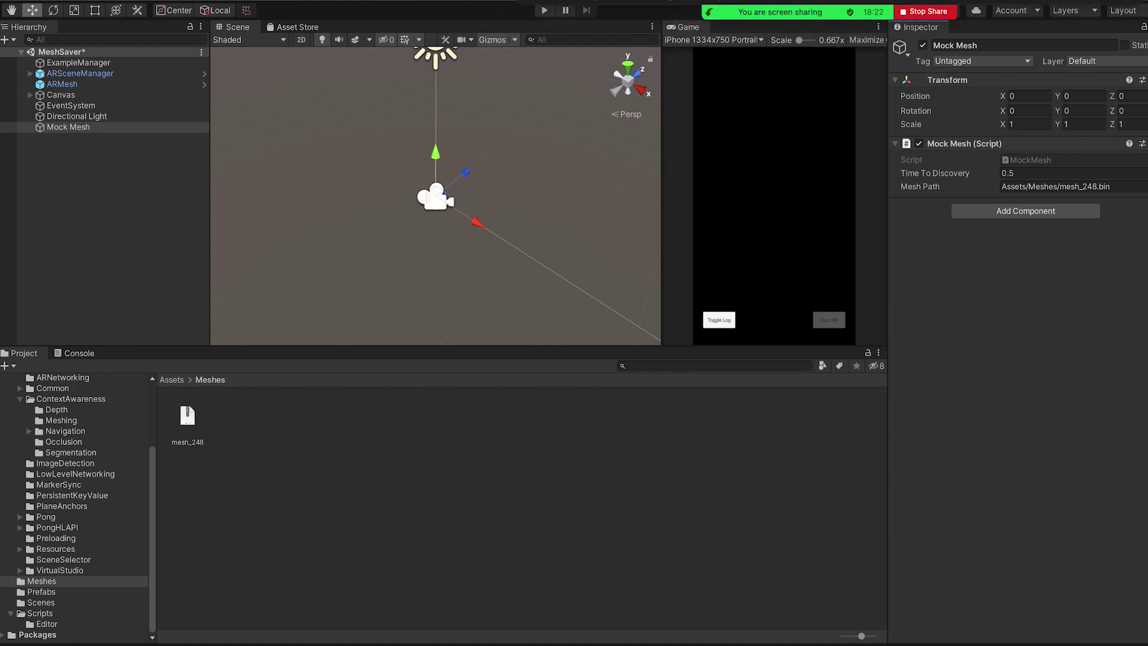
left_click(544, 10)
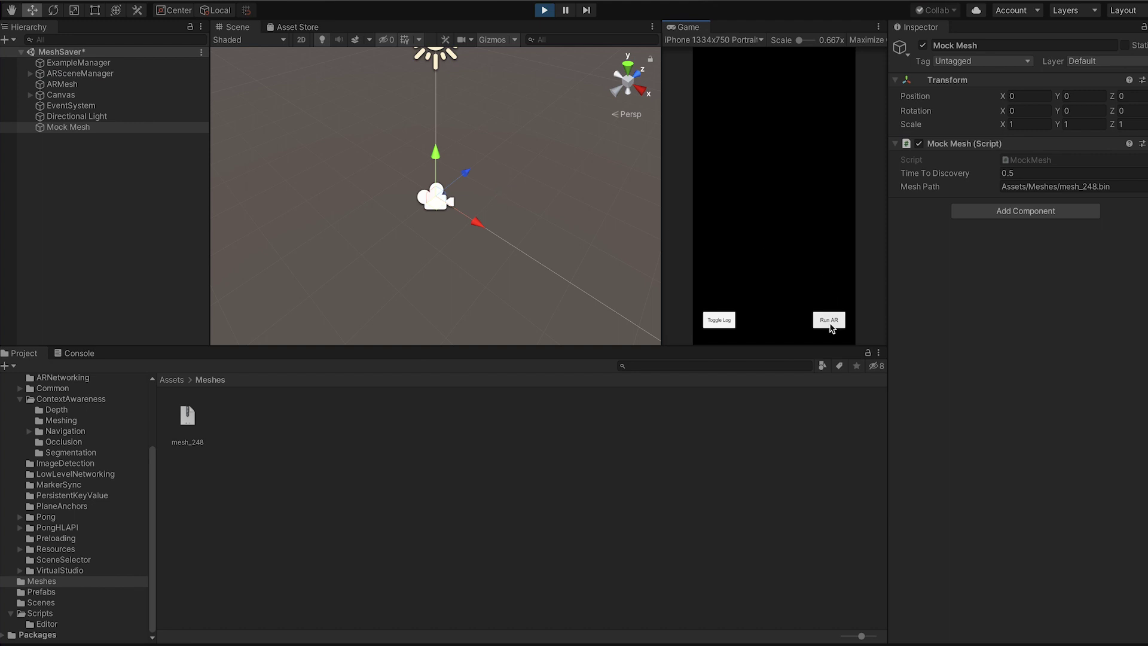
left_click(829, 320)
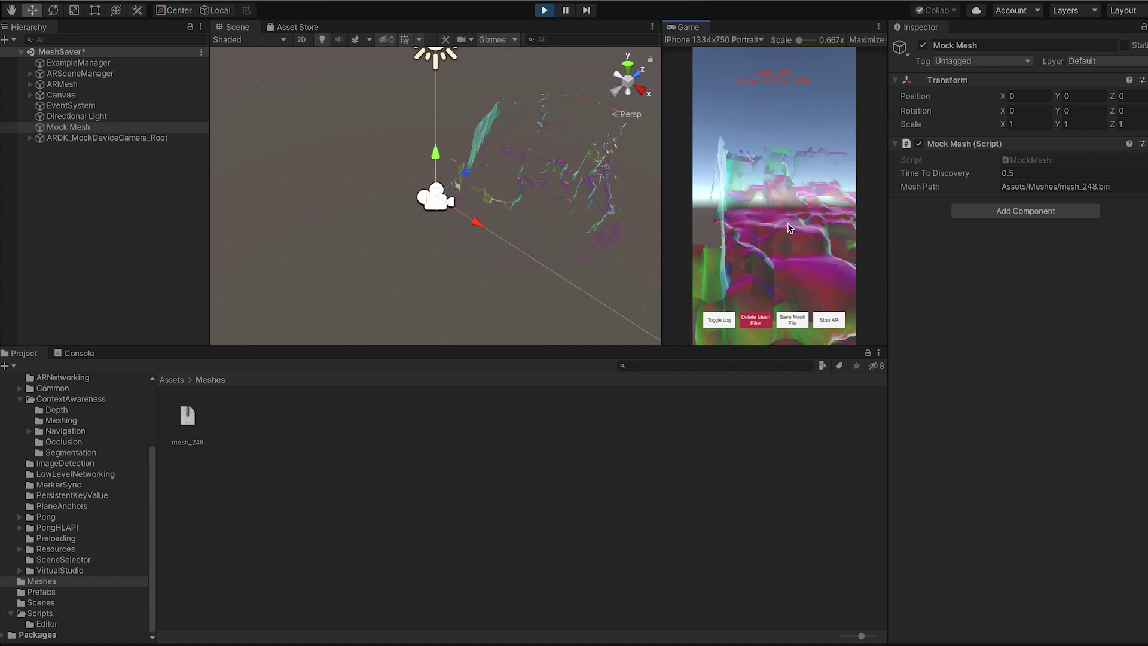
- Move the mock camera forward, backward and sideways through the mesh in the Game view, and exit play mode
key("w")
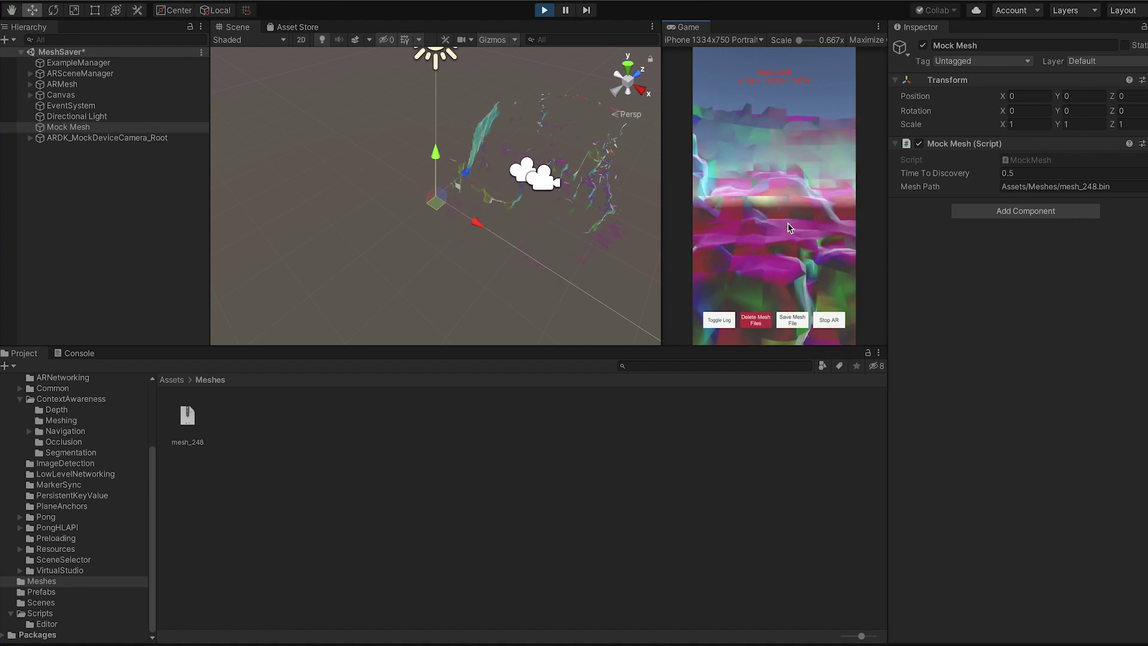
key("s")
key("w")
key("a")
key("s")
key("d")
key("w")
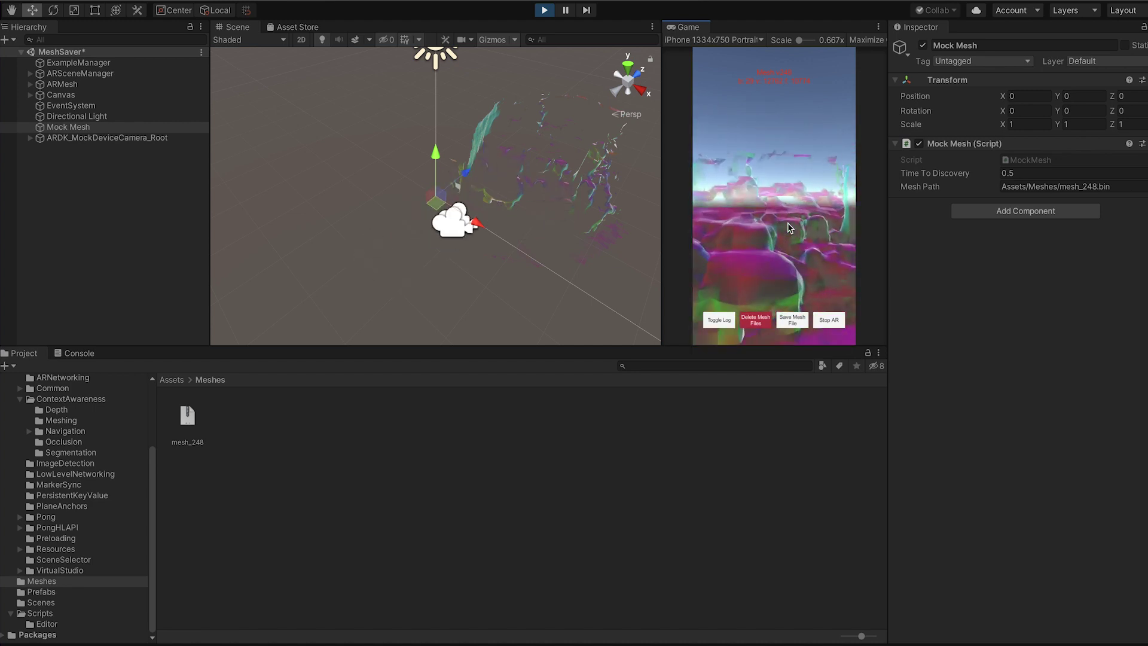
key("w")
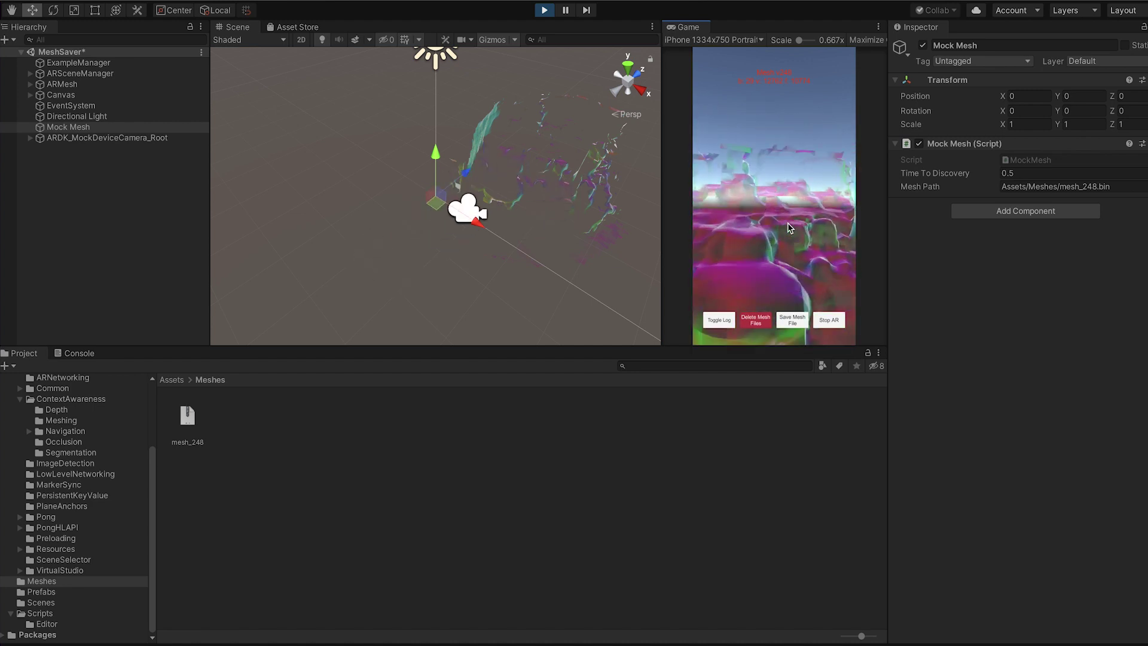
left_click(543, 11)
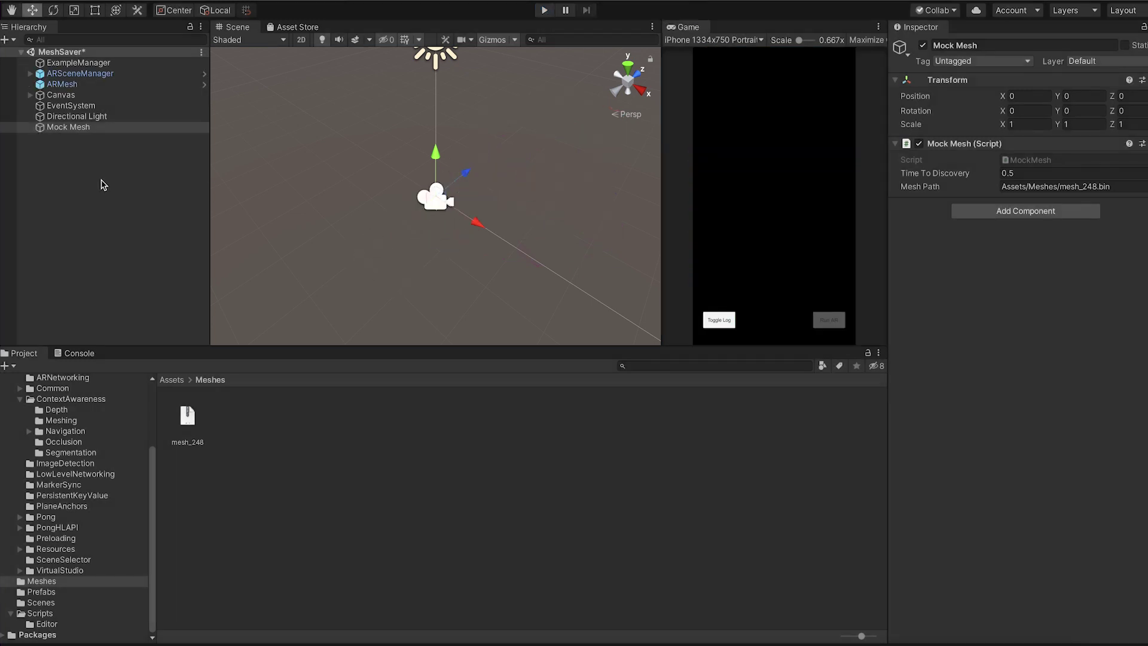
- Copy the Mock Mesh object into the ARProjectiles scene, opening that scene without saving the MeshSaver changes
right_click(84, 131)
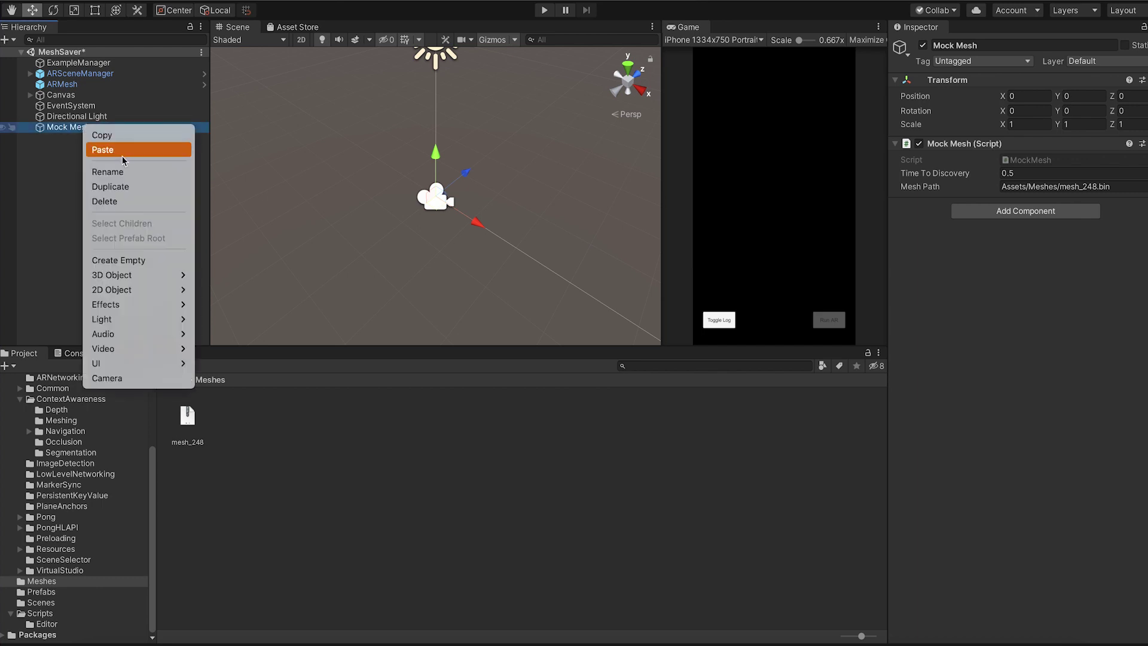
left_click(125, 137)
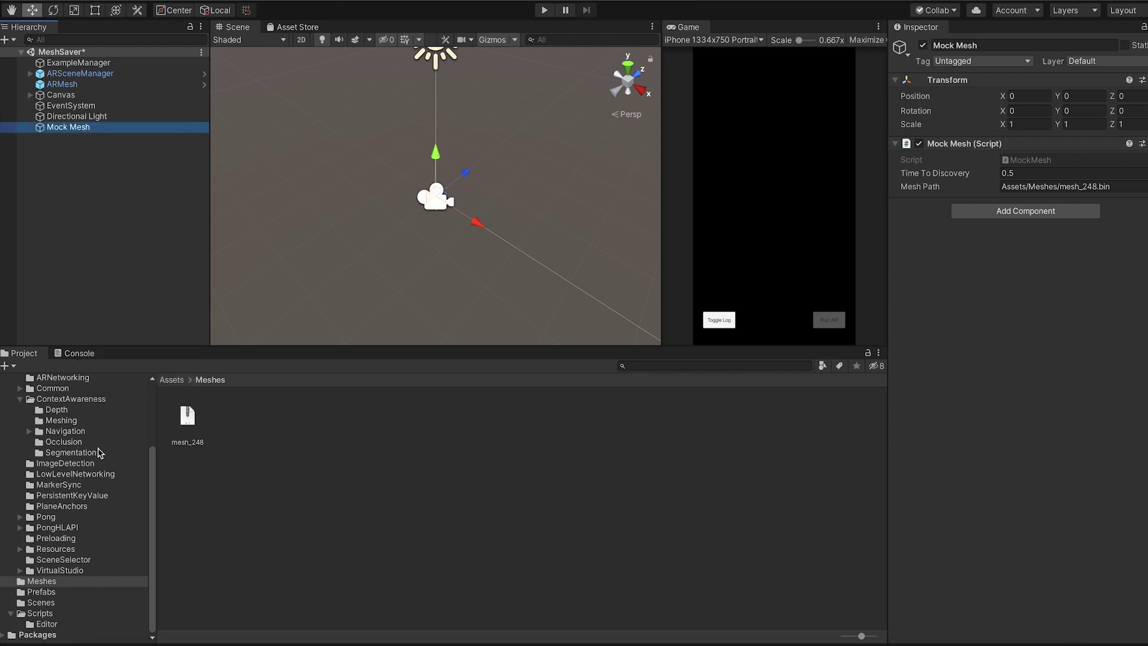
left_click(77, 603)
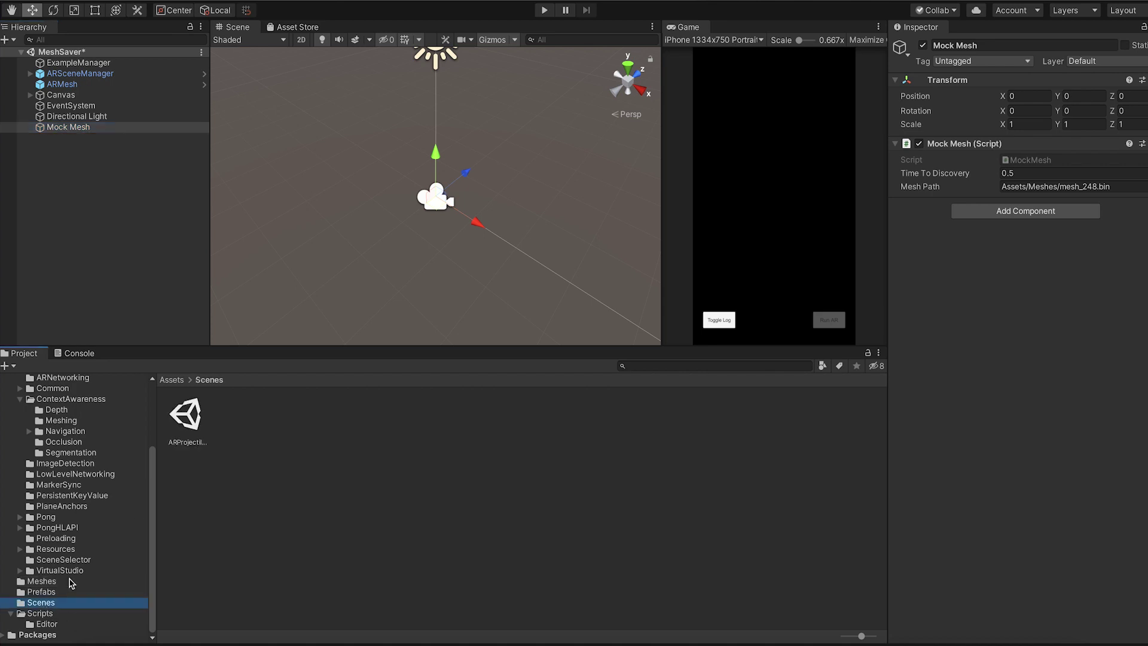
double_click(188, 414)
left_click(552, 297)
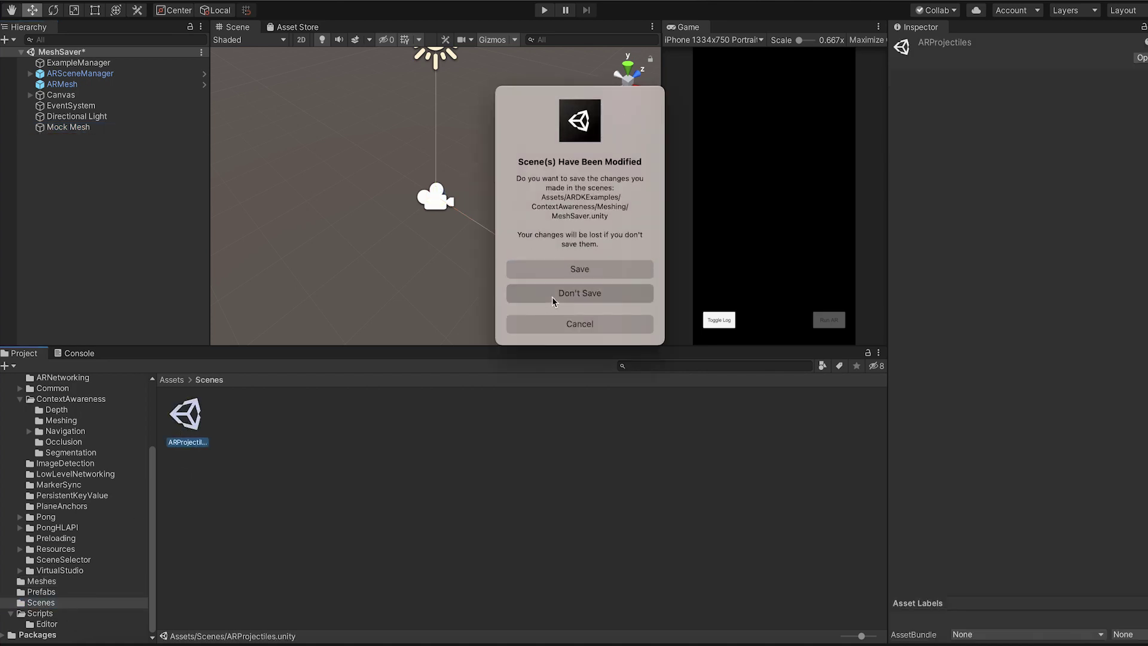
right_click(126, 182)
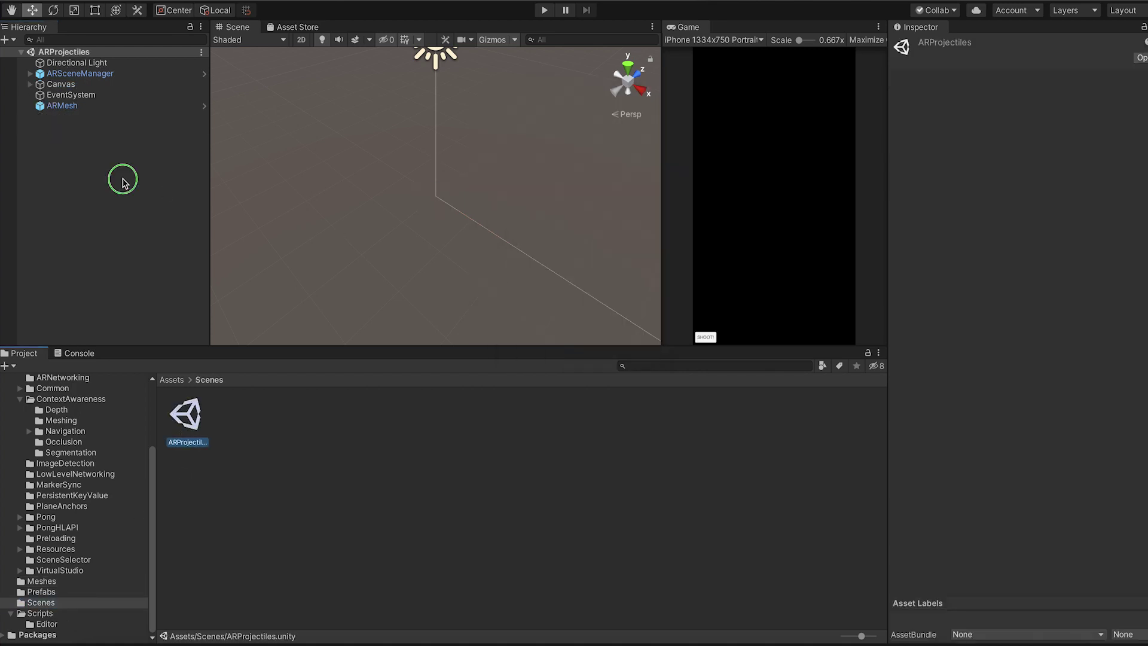
left_click(165, 199)
- Play the ARProjectiles scene and shoot repeated SmallYeti bursts into the mock mesh while moving the camera forward
left_click(544, 10)
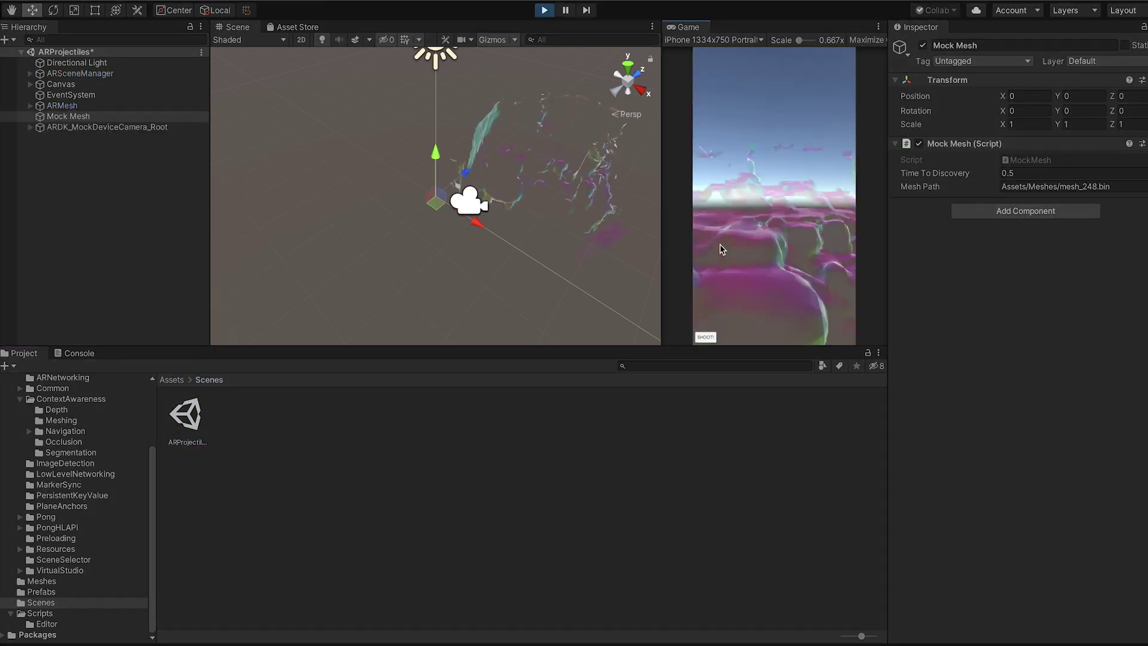
left_click(704, 339)
left_click(703, 341)
left_click(704, 341)
left_click(704, 340)
key("w")
left_click(703, 341)
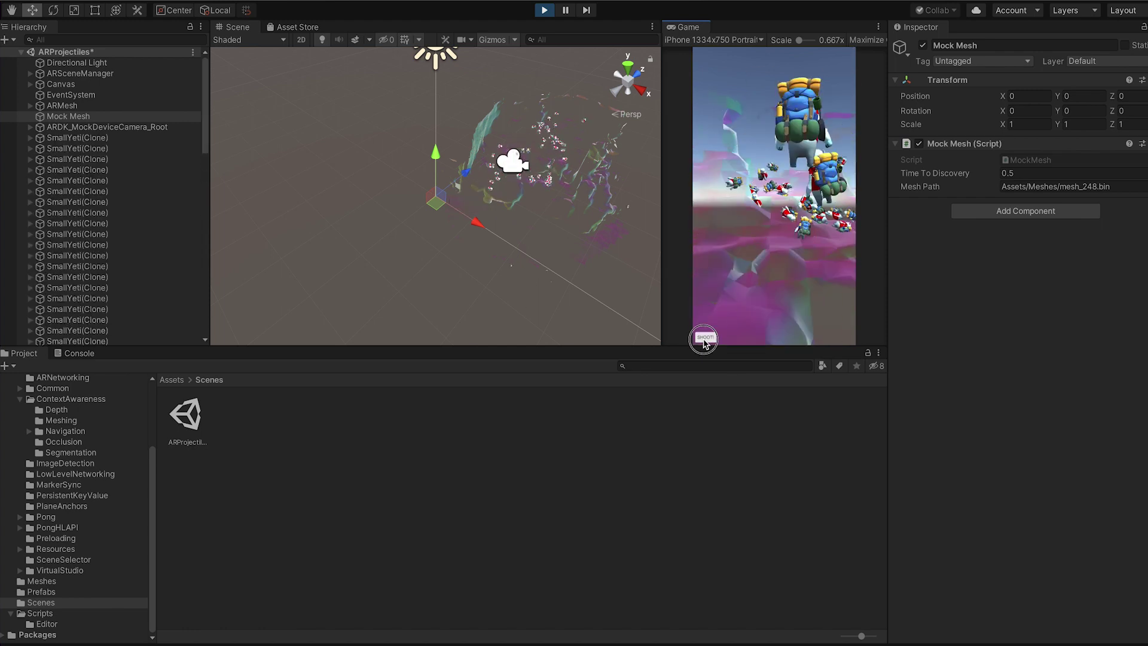
- Move the mock camera backward and sideways, shoot more projectiles at the mesh from these positions, and exit play mode
key("s")
key("a")
left_click(704, 341)
key("s")
key("d")
key("s")
key("d")
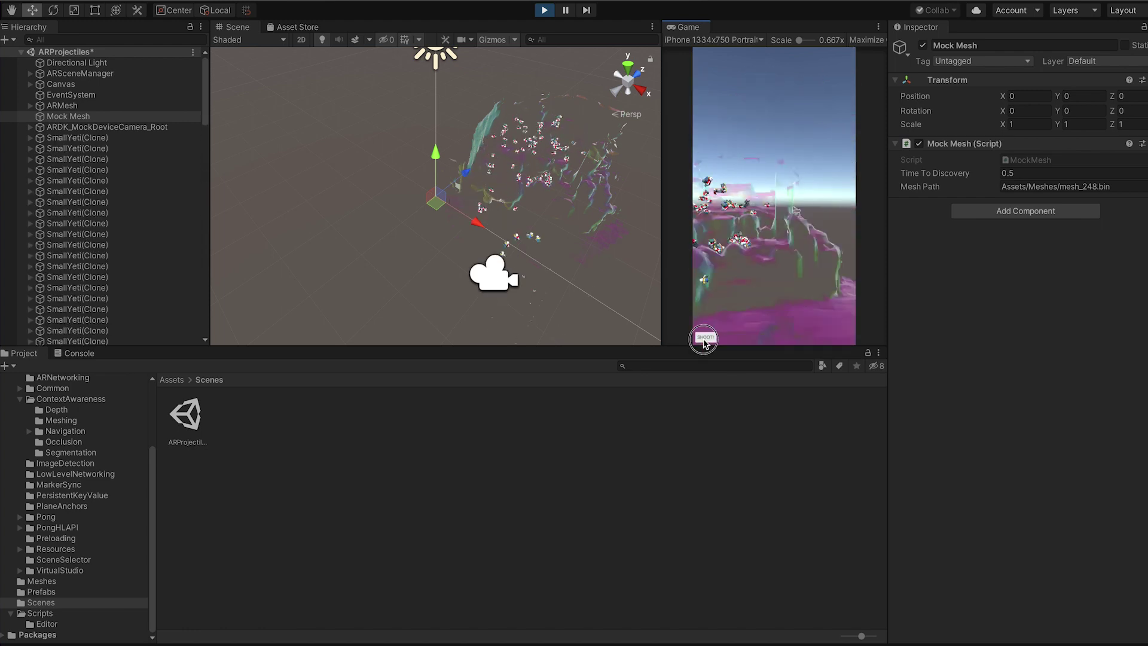
key("a")
left_click(703, 341)
left_click(704, 341)
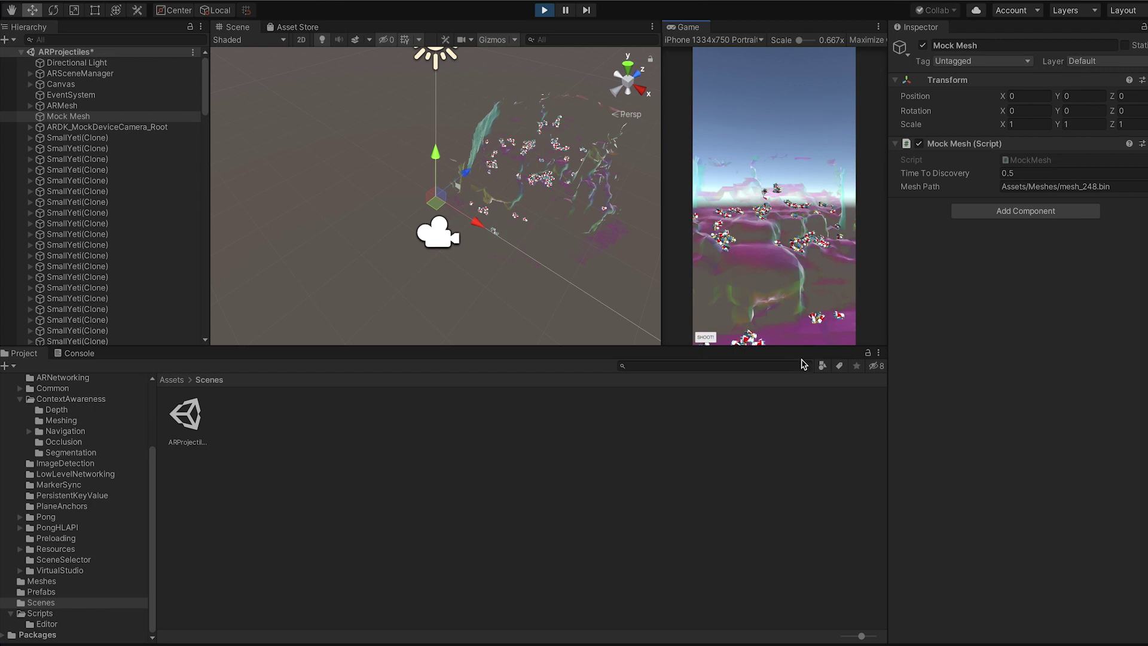
left_click(706, 338)
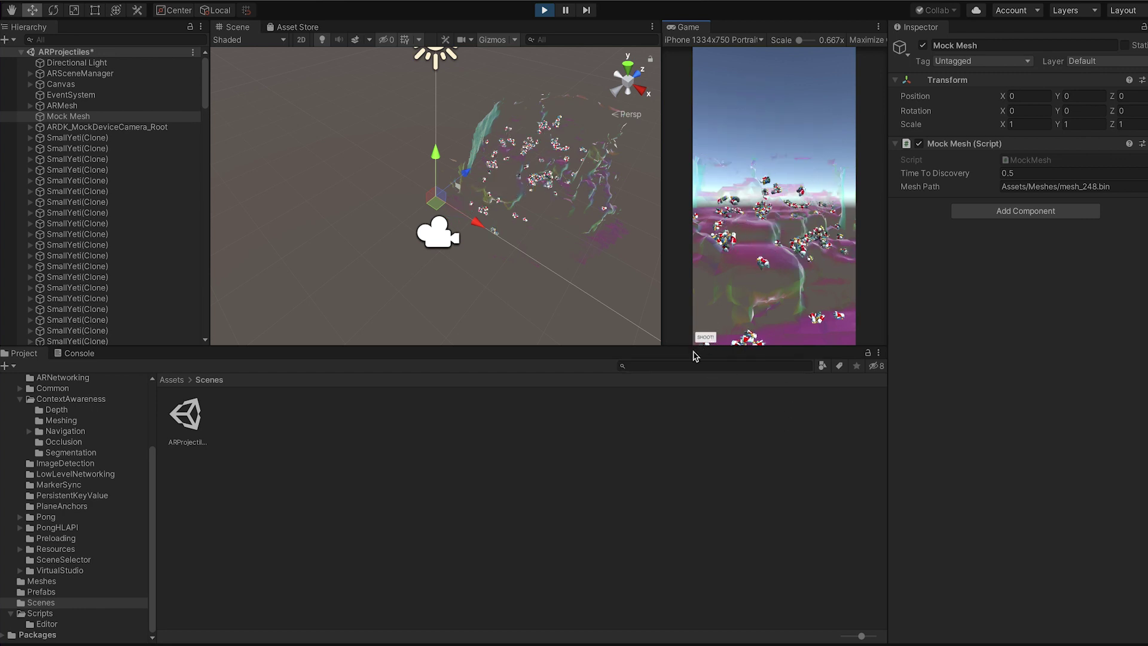
left_click(544, 10)
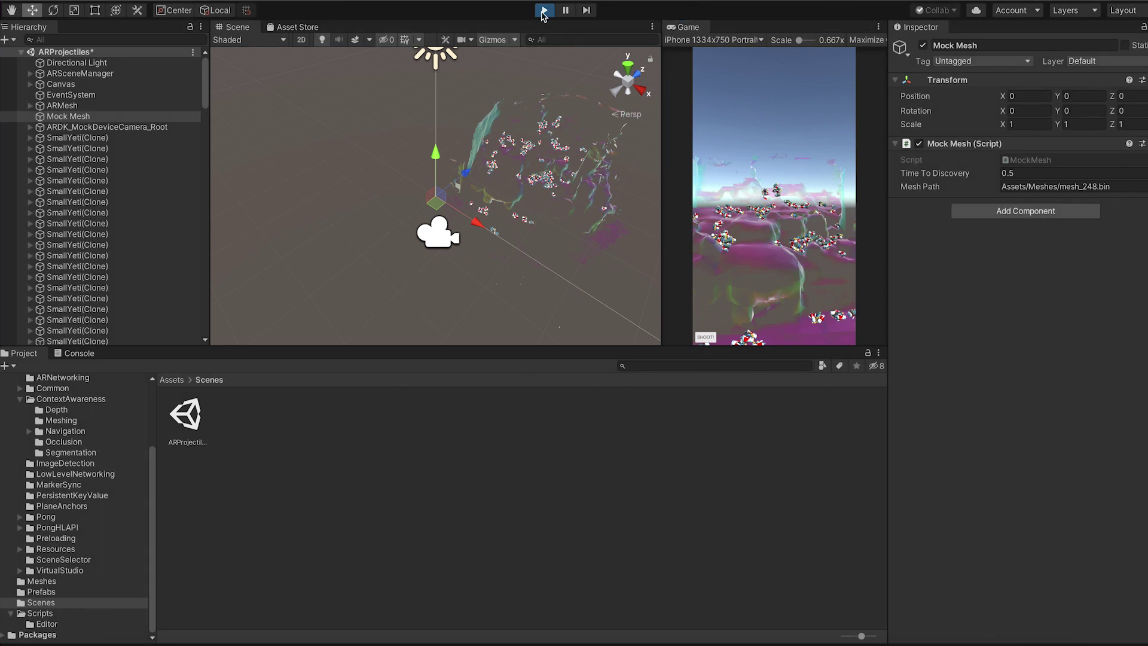
- Set Projectiles Per Shot to 20 in the Shoot Projectiles component of ARSceneCamera
left_click(31, 73)
left_click(90, 84)
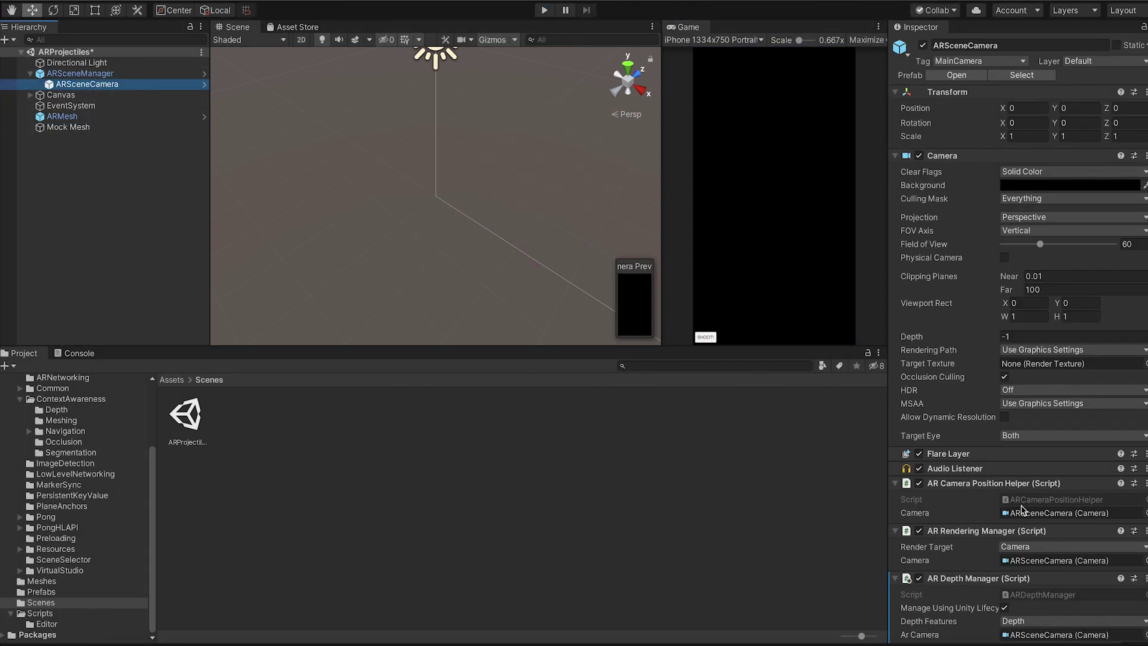
scroll(1023, 511, "down", 5)
left_click(1024, 575)
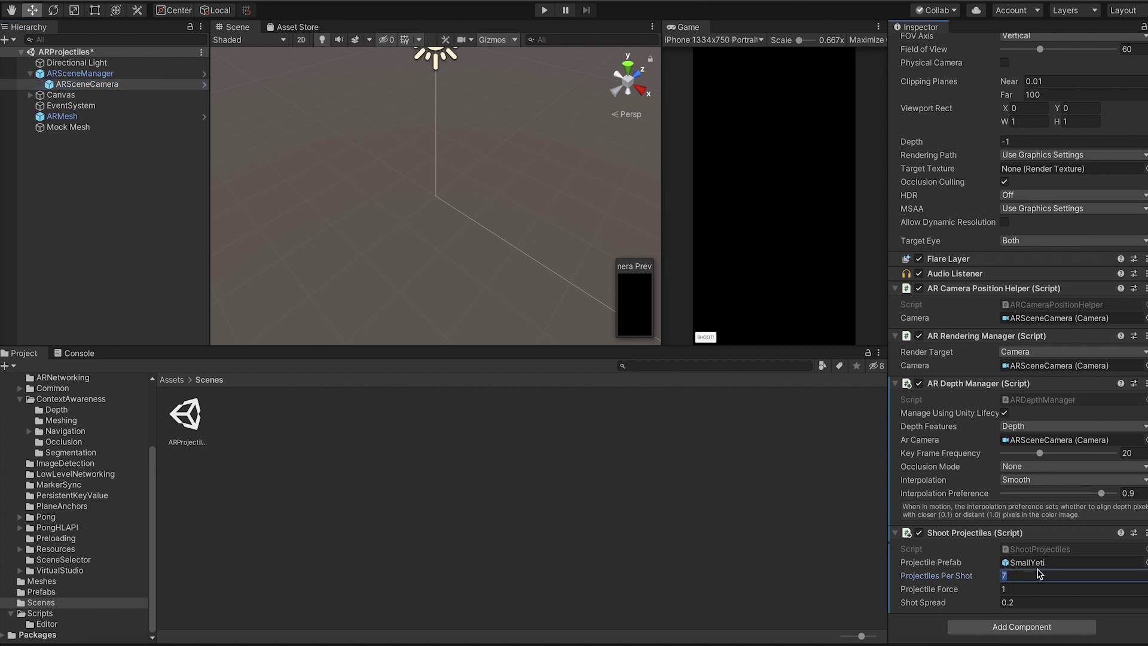
type("20")
key("Tab")
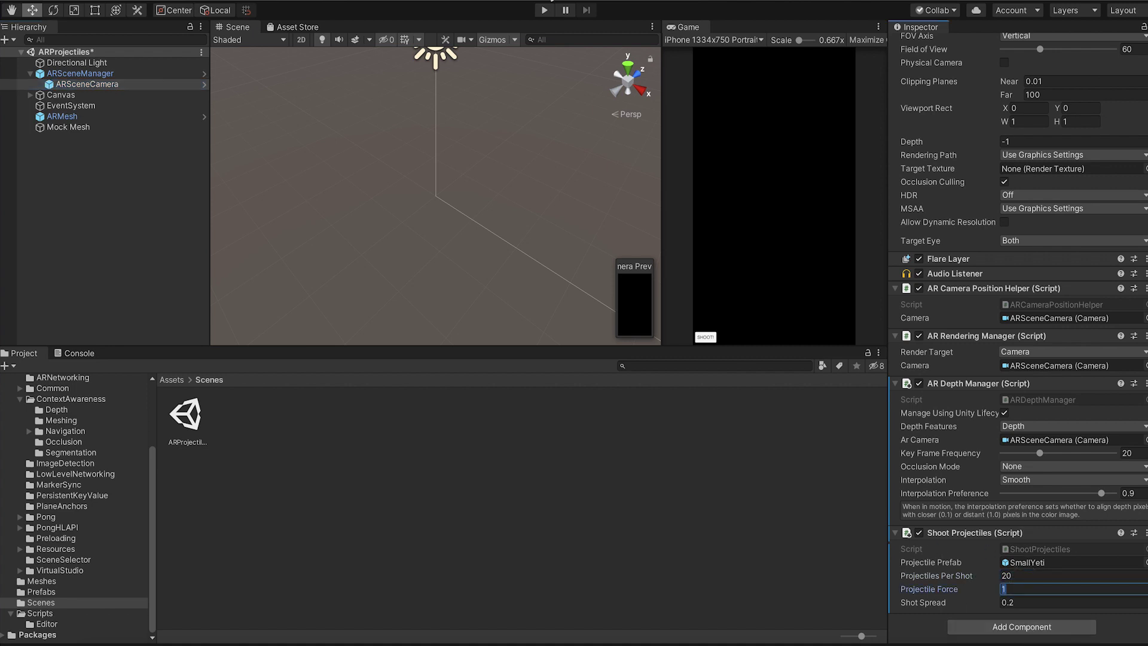
- Play the scene again, shoot several 20-projectile bursts into the mock mesh, and exit play mode
left_click(544, 10)
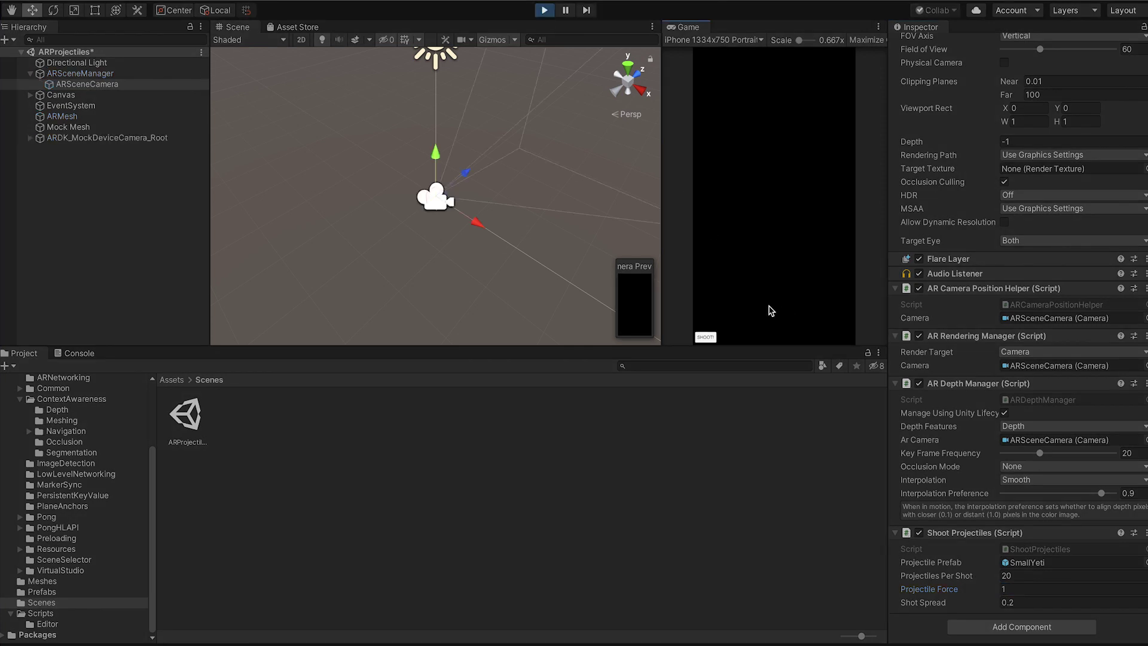
left_click(707, 338)
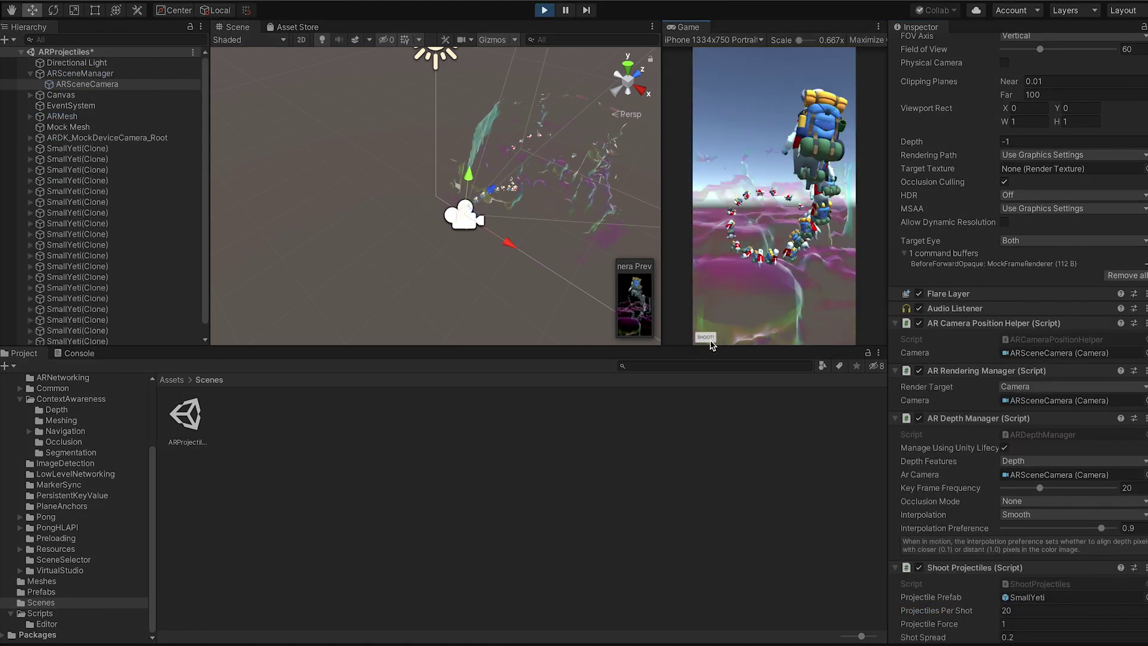
left_click(707, 339)
left_click(706, 338)
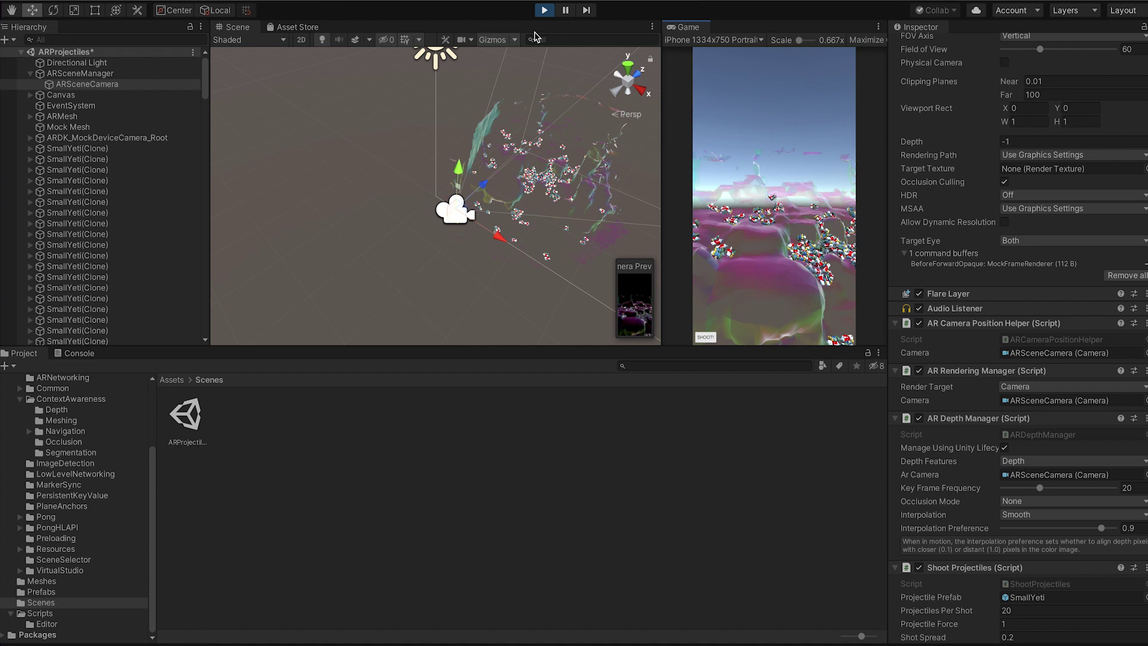
left_click(542, 11)
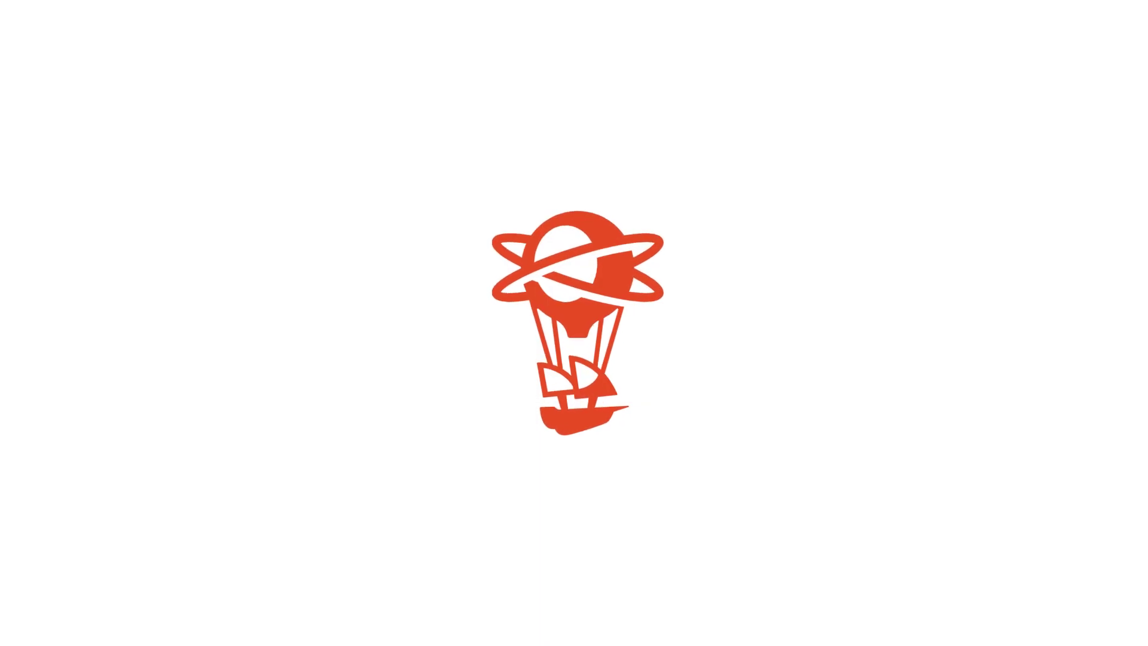